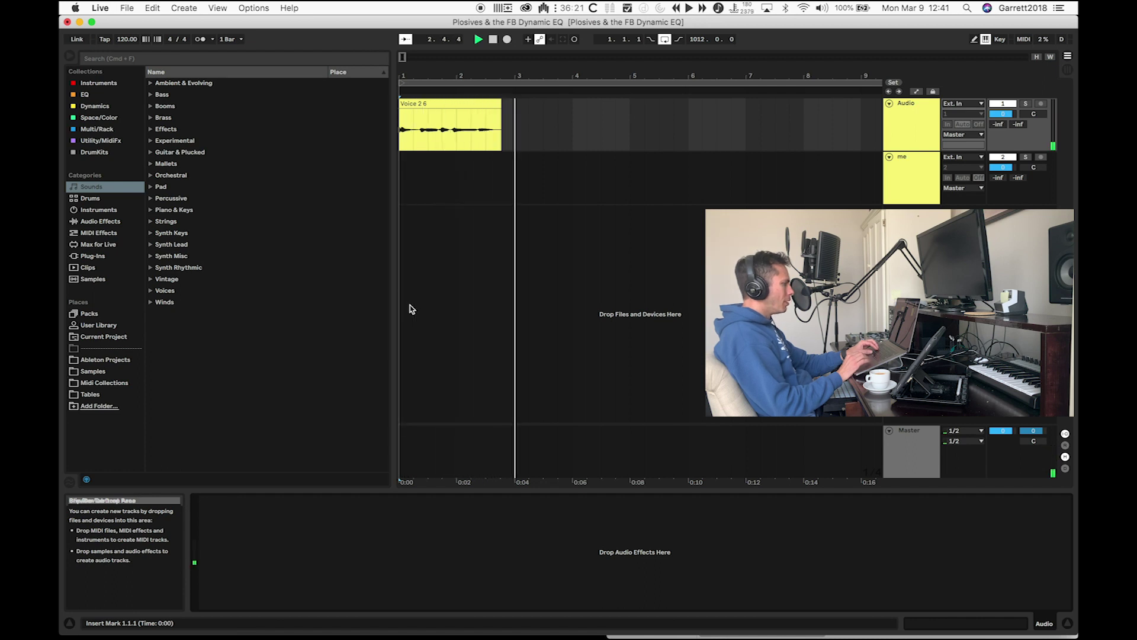
- Stop playback, add an EQ Eight to the Audio track, and raise its band 1 low-cut frequency to about 119 Hz
key(space)
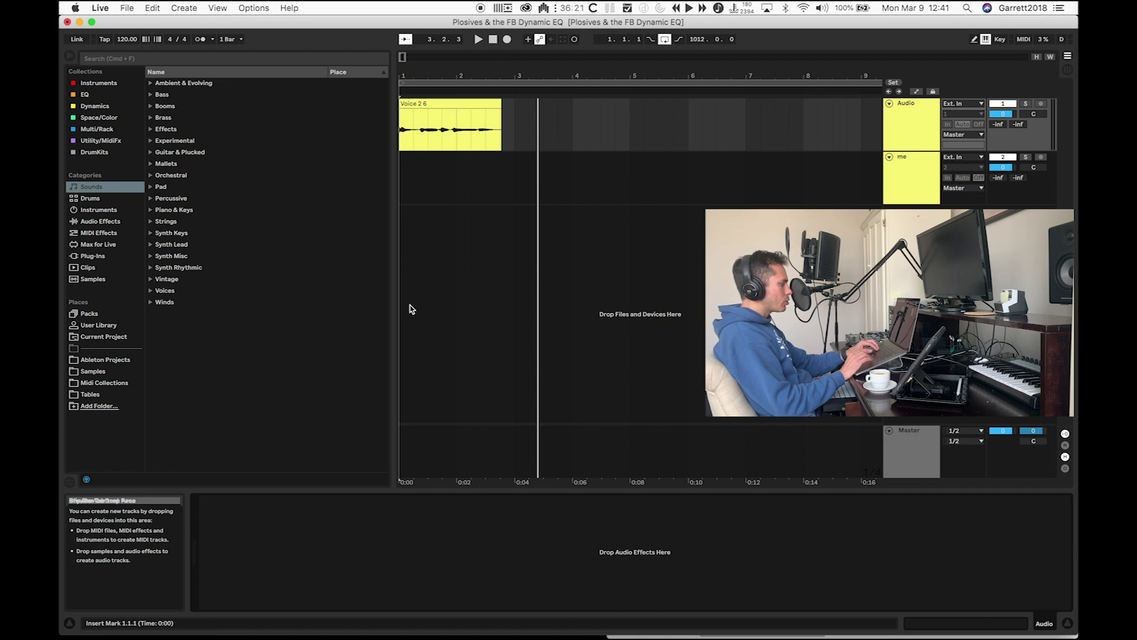
right_click(249, 503)
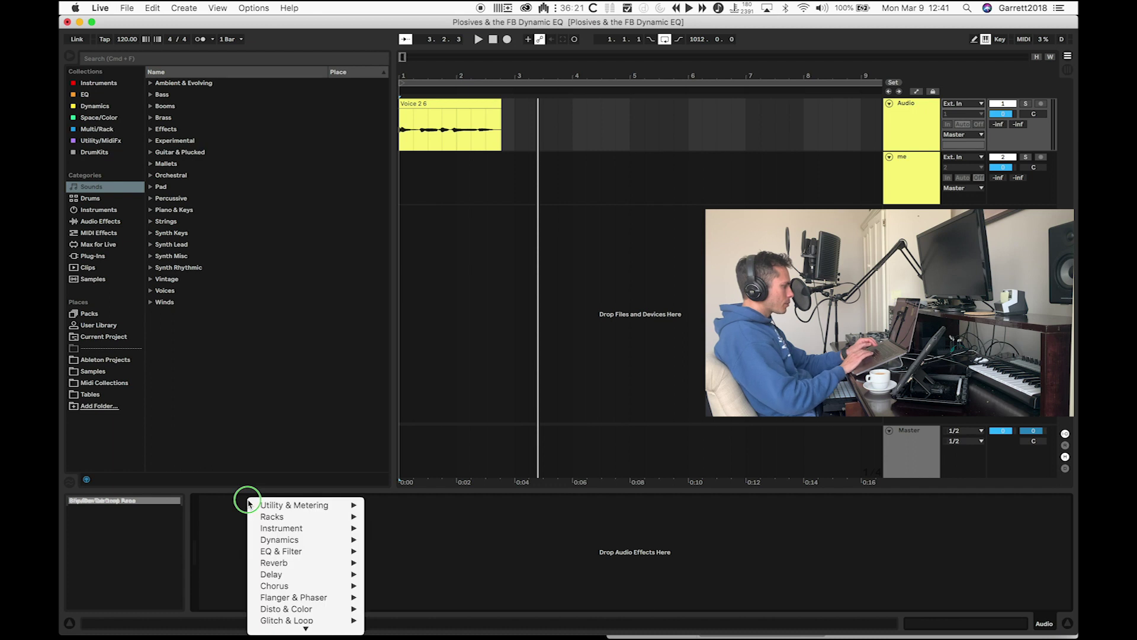
click(309, 551)
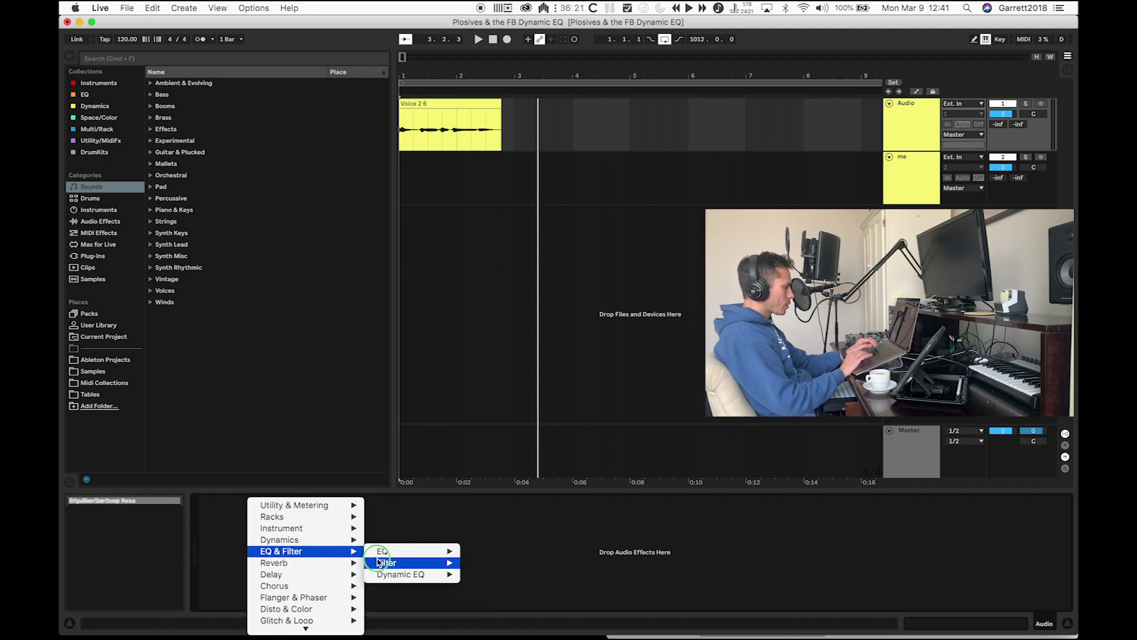
mouse_move(415, 549)
click(490, 527)
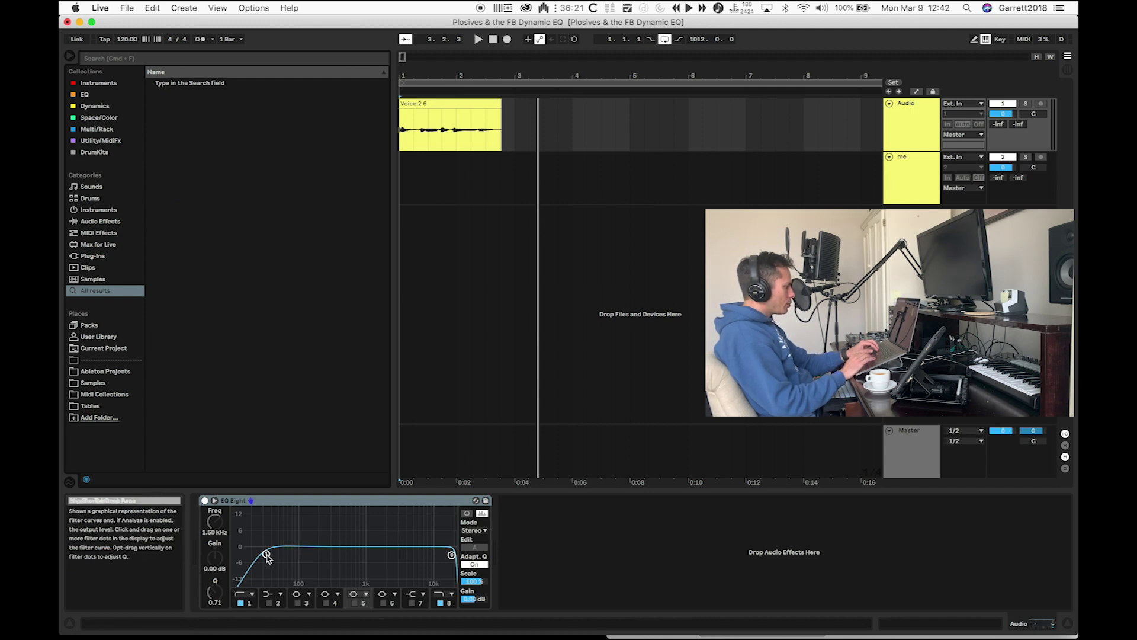
drag(267, 556, 306, 554)
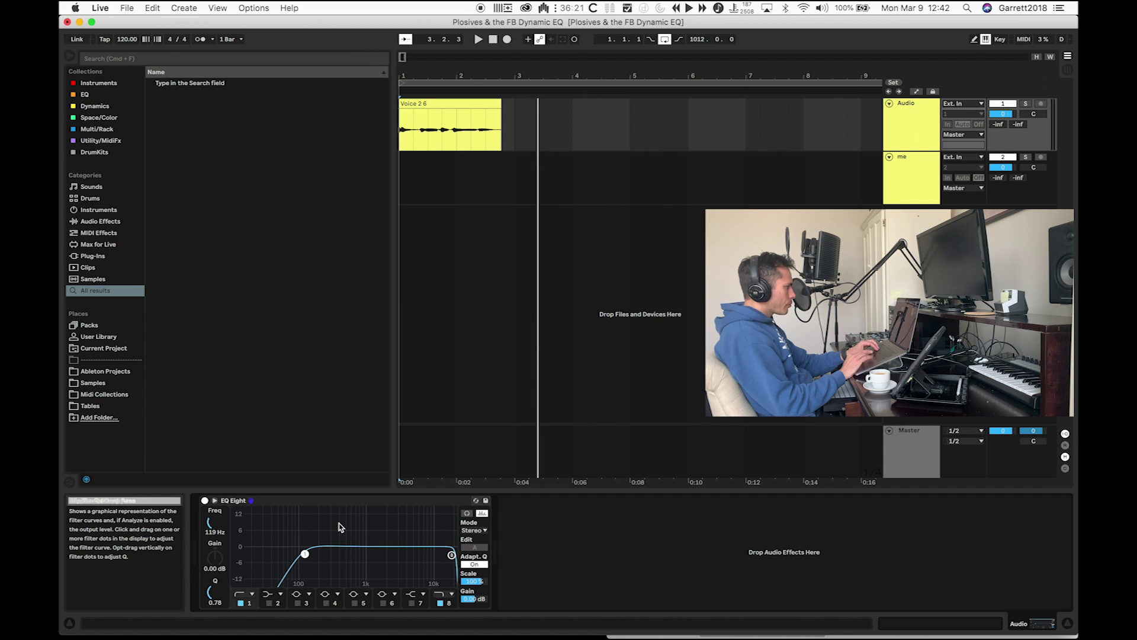
- Play the voice clip with the EQ Eight active and bypassed to compare the sound of the low cut
click(415, 145)
key(space)
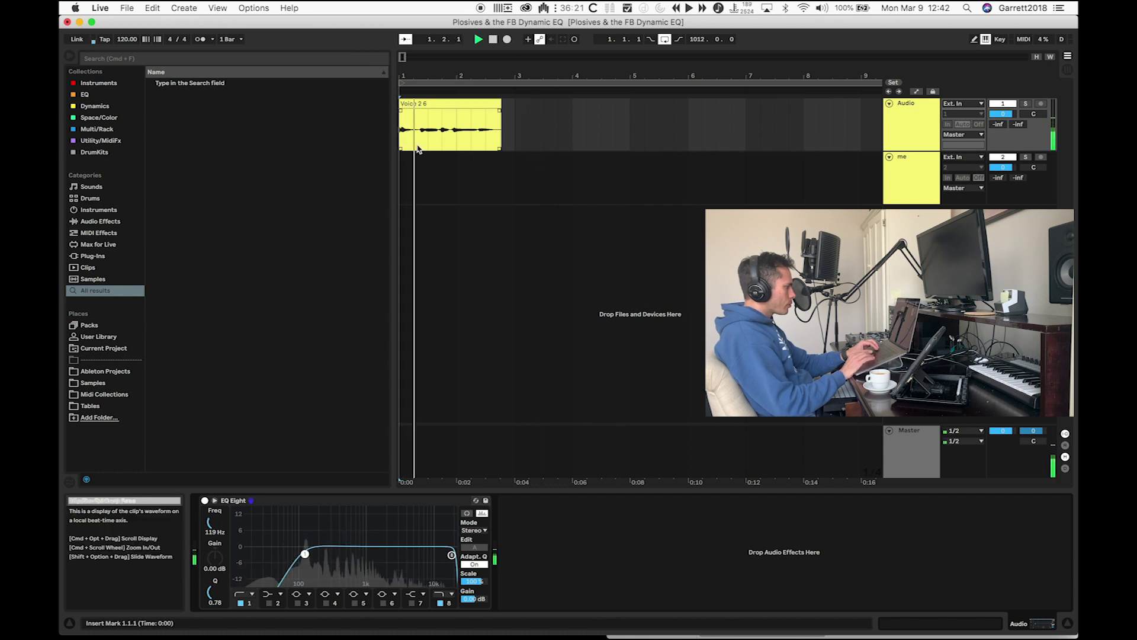
key(space)
click(205, 501)
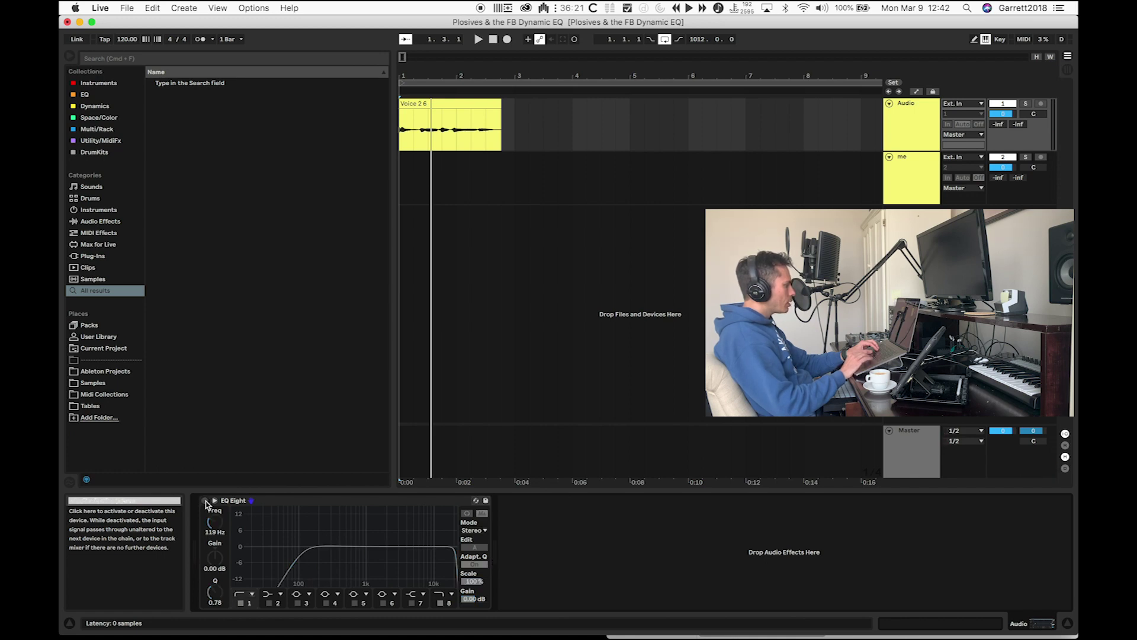
key(space)
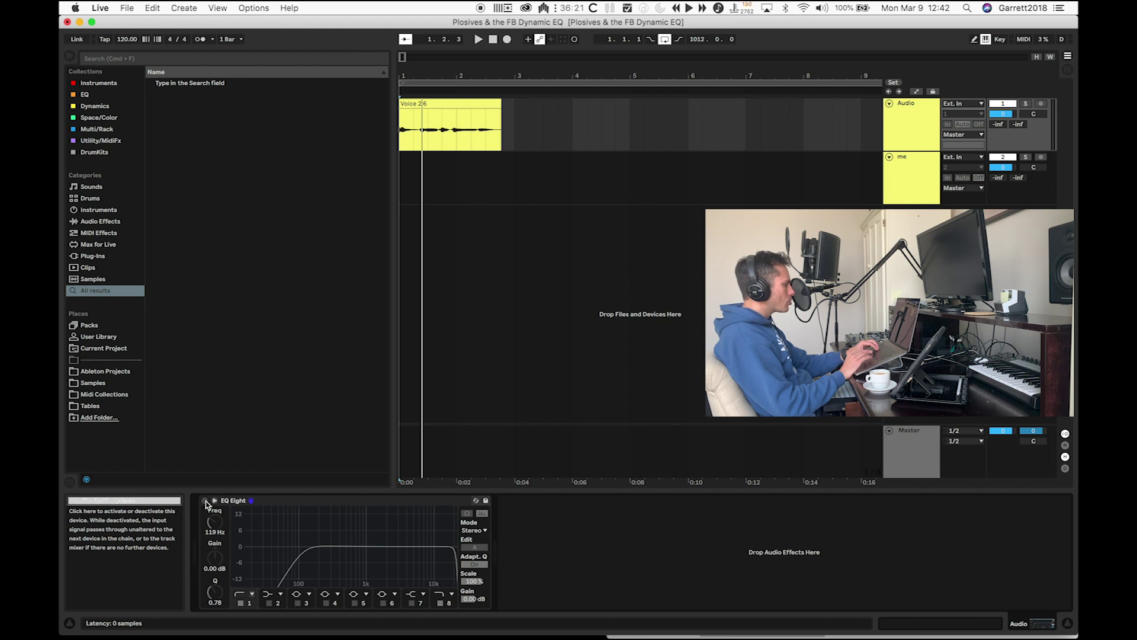
key(space)
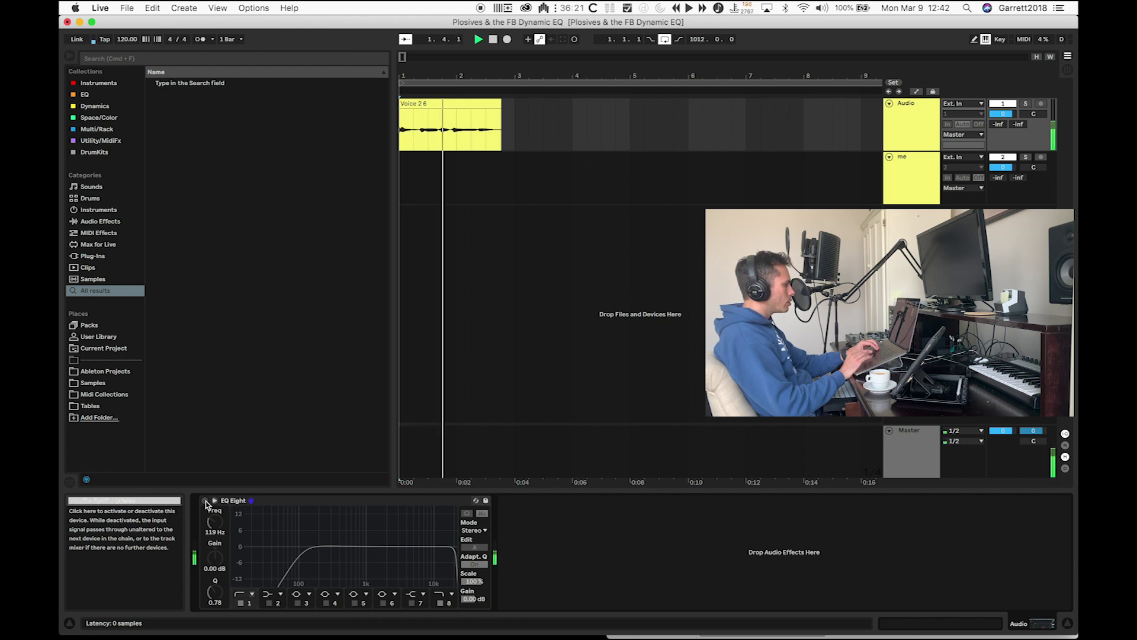
click(205, 501)
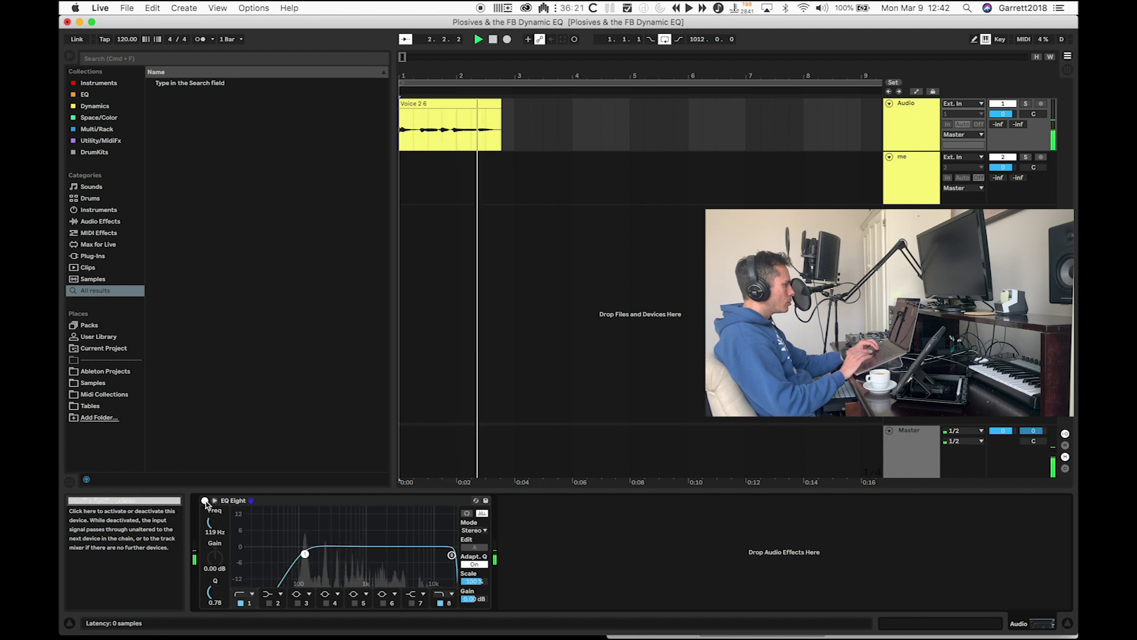
key(space)
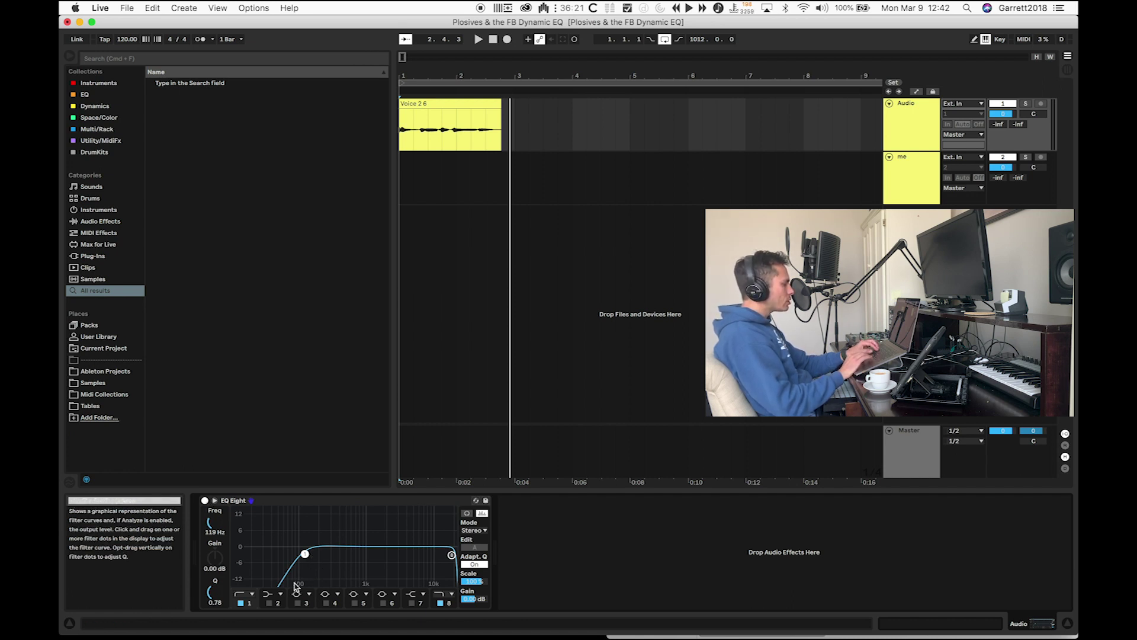
- Enable band 3 of the EQ Eight as a cut of about -6.57 dB at 130 Hz with Q 2.11, auditioning the voice clip
click(298, 603)
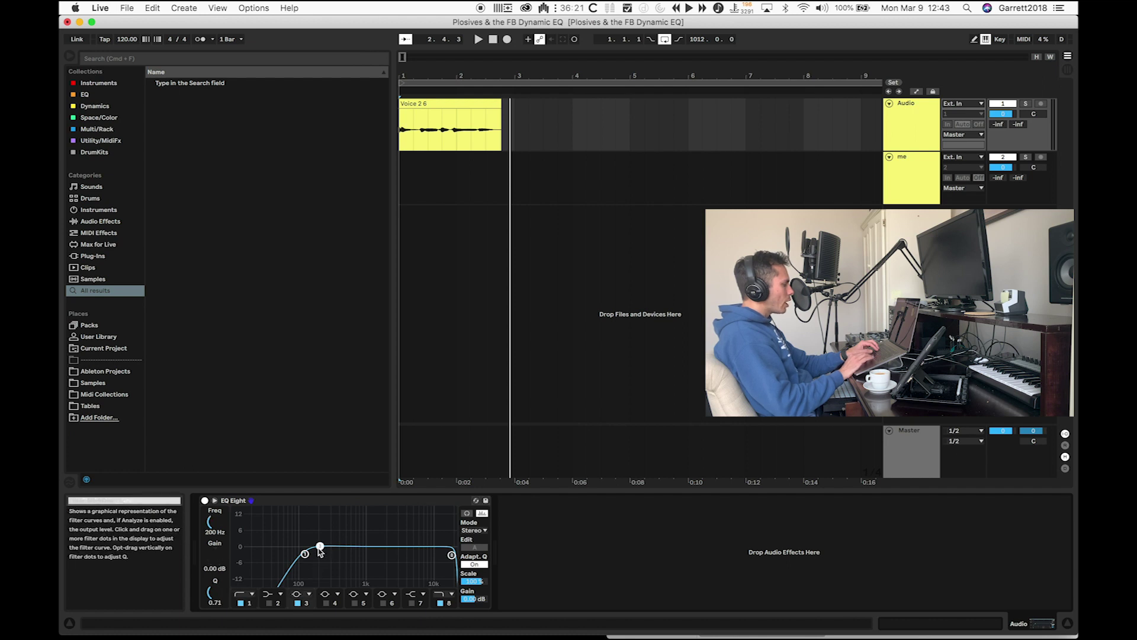
drag(320, 546, 308, 562)
drag(210, 592, 210, 568)
key(space)
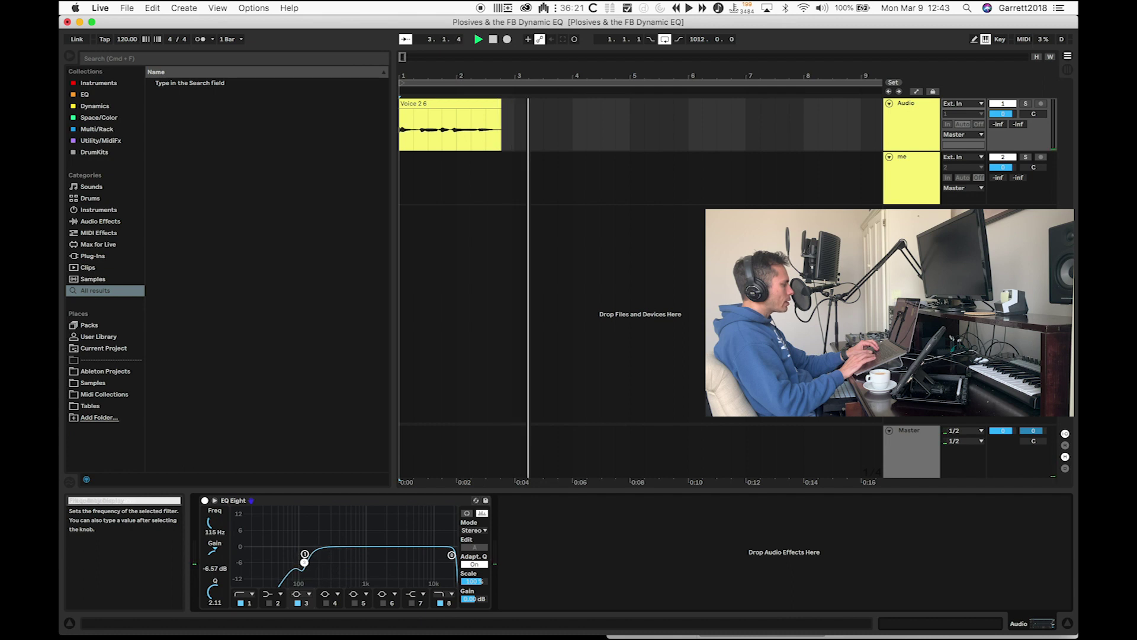
drag(219, 524, 219, 525)
key(space)
key(space)
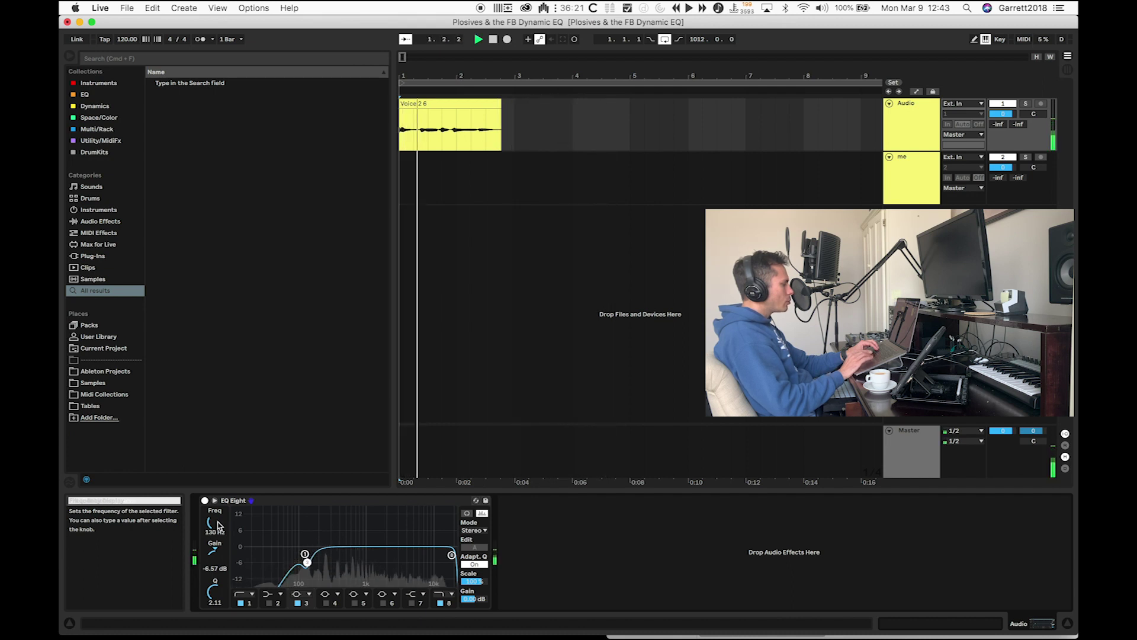
key(space)
key(space)
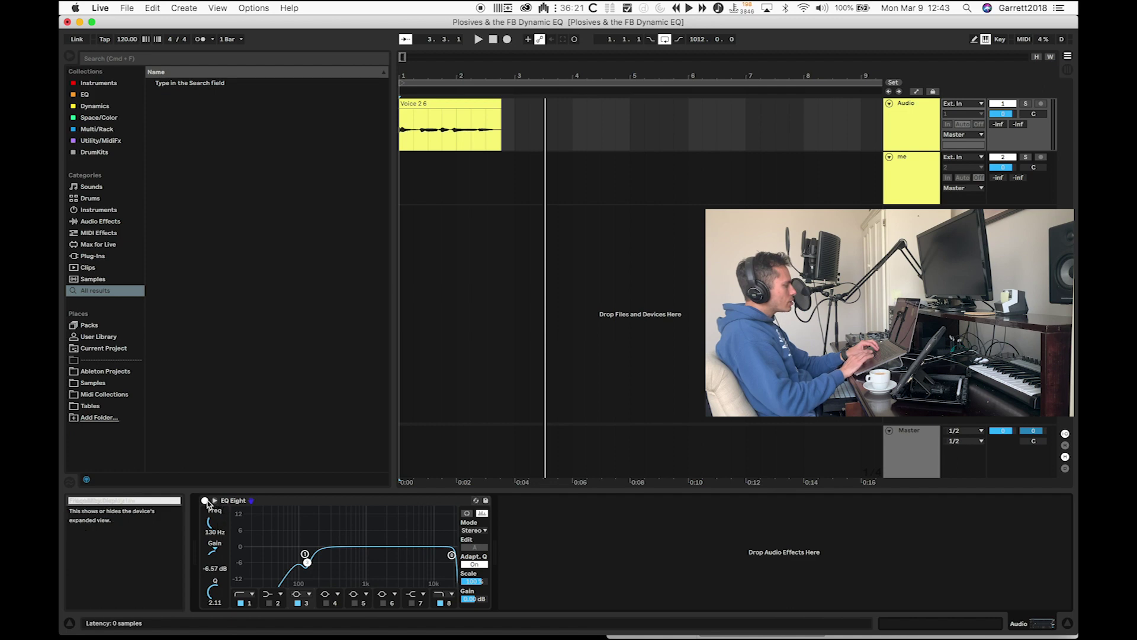
- Bypass the EQ Eight and add the FB Dynamic EQ rack after it on the Audio track
click(204, 500)
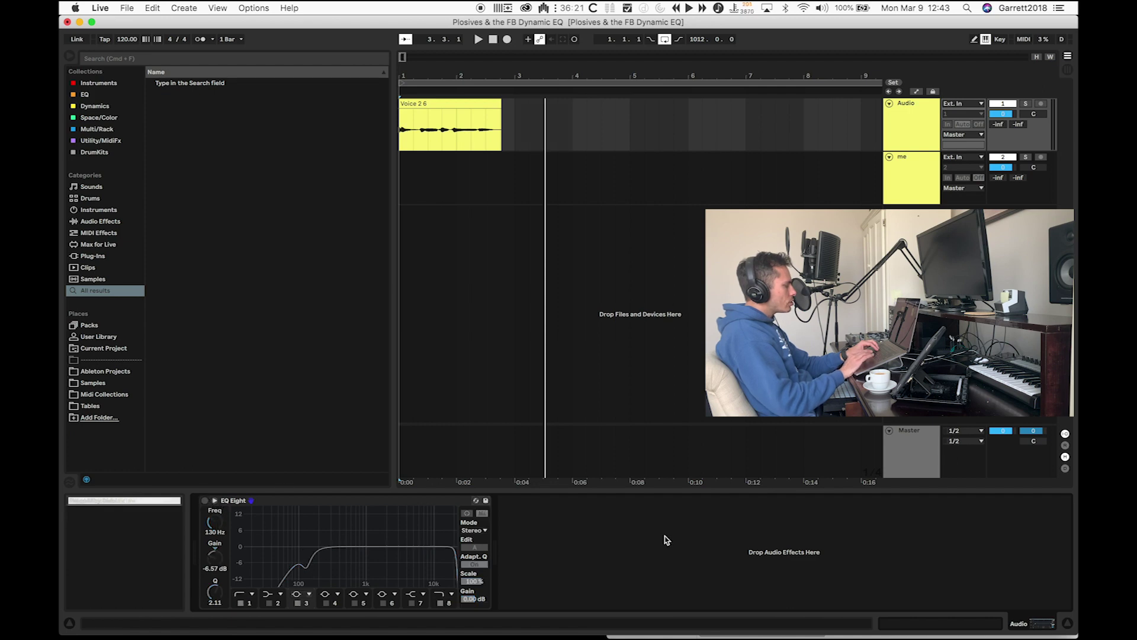
right_click(504, 501)
mouse_move(562, 508)
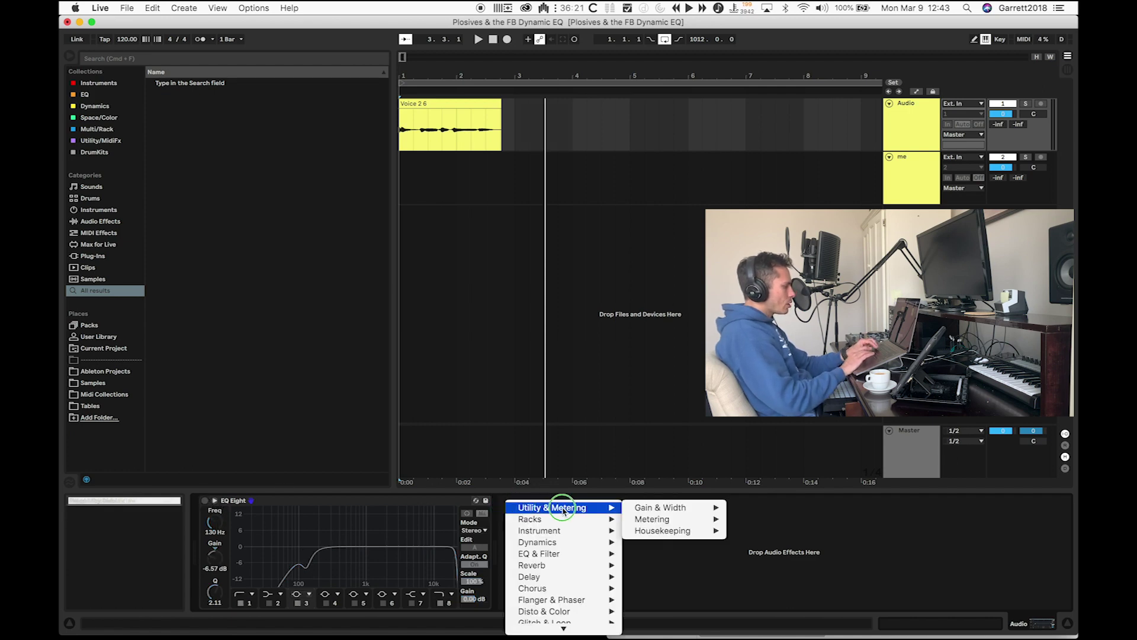
mouse_move(584, 553)
mouse_move(651, 558)
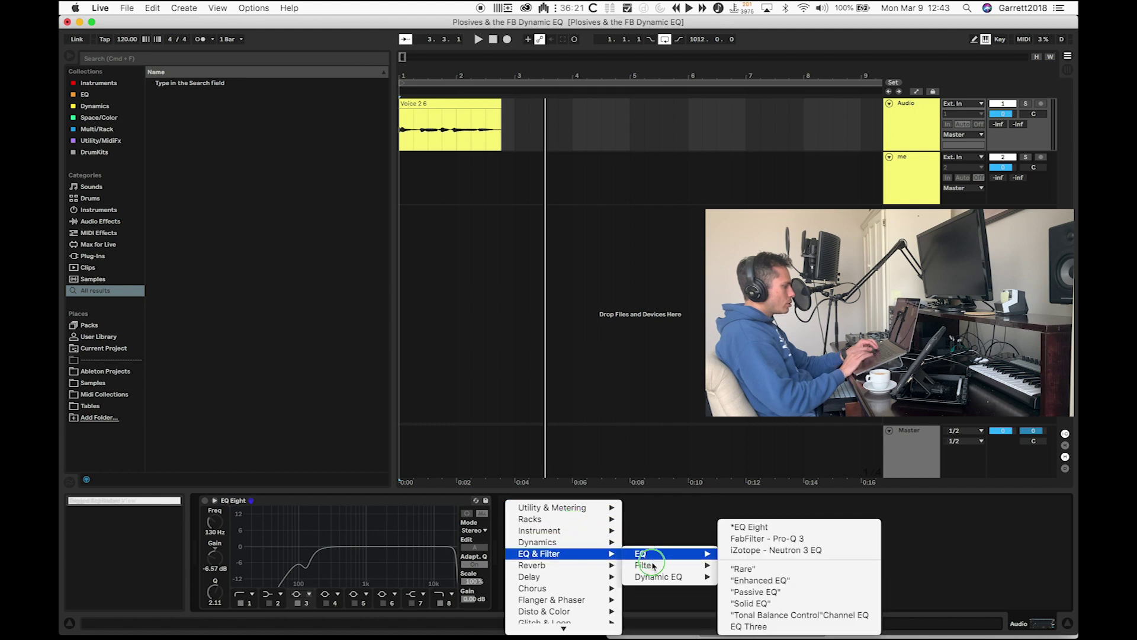
mouse_move(663, 577)
click(734, 580)
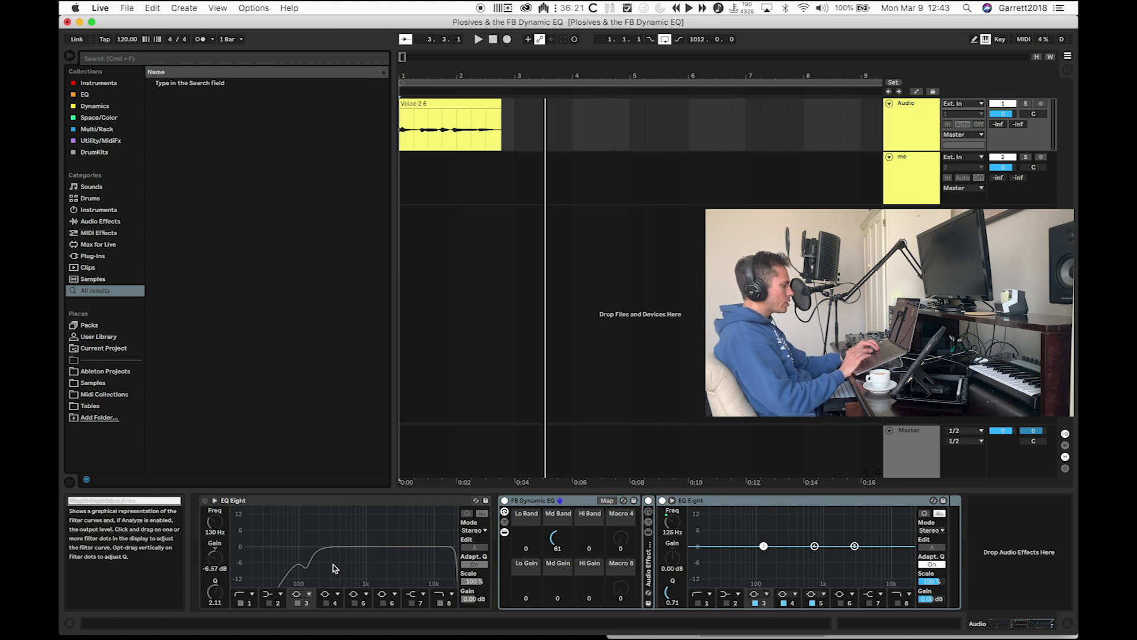
- Set the FB Dynamic EQ's Lo Gain to 86 and widen the 125 Hz band's Q while auditioning the voice clip
click(764, 546)
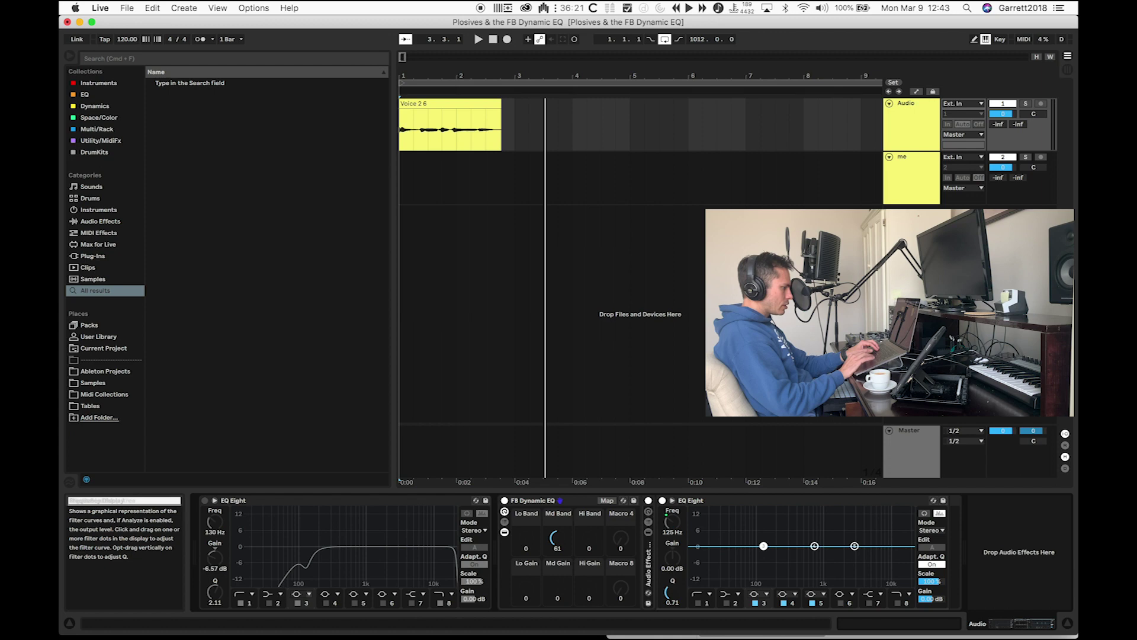
mouse_move(764, 546)
mouse_down()
mouse_move(828, 546)
mouse_move(763, 546)
mouse_up()
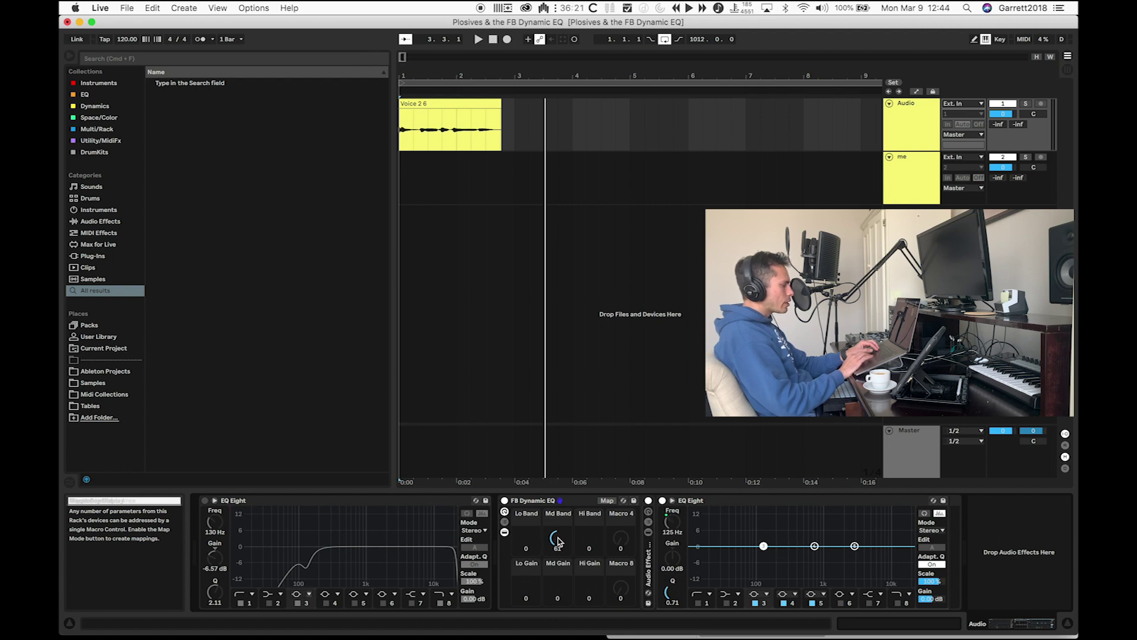
mouse_move(558, 541)
mouse_down()
mouse_move(558, 521)
mouse_move(557, 533)
mouse_up()
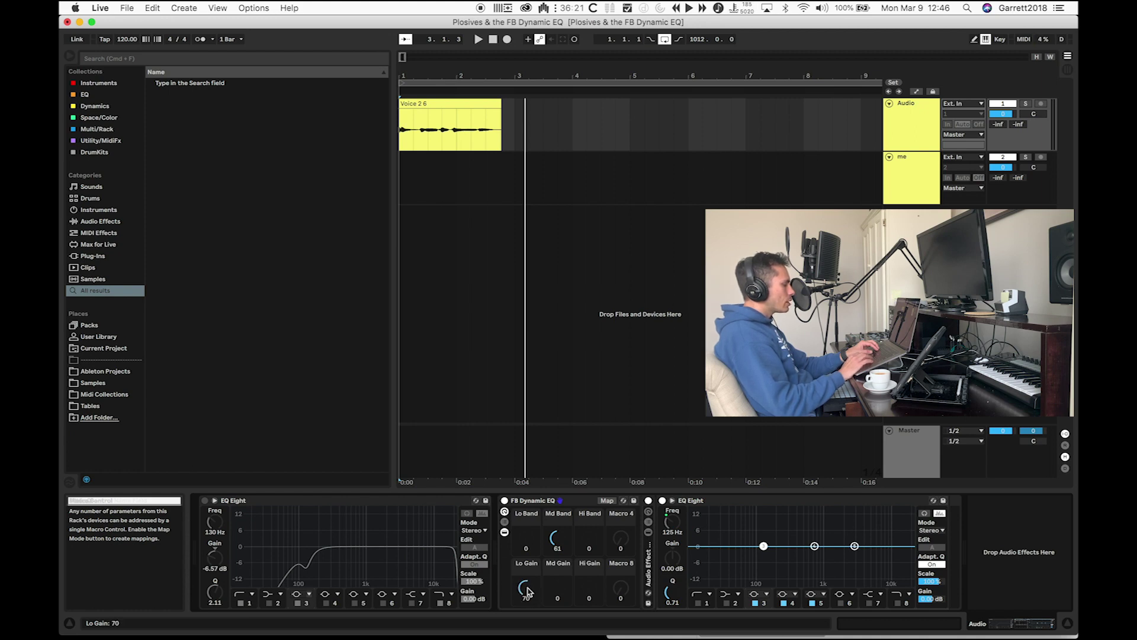
key(space)
drag(527, 591, 527, 582)
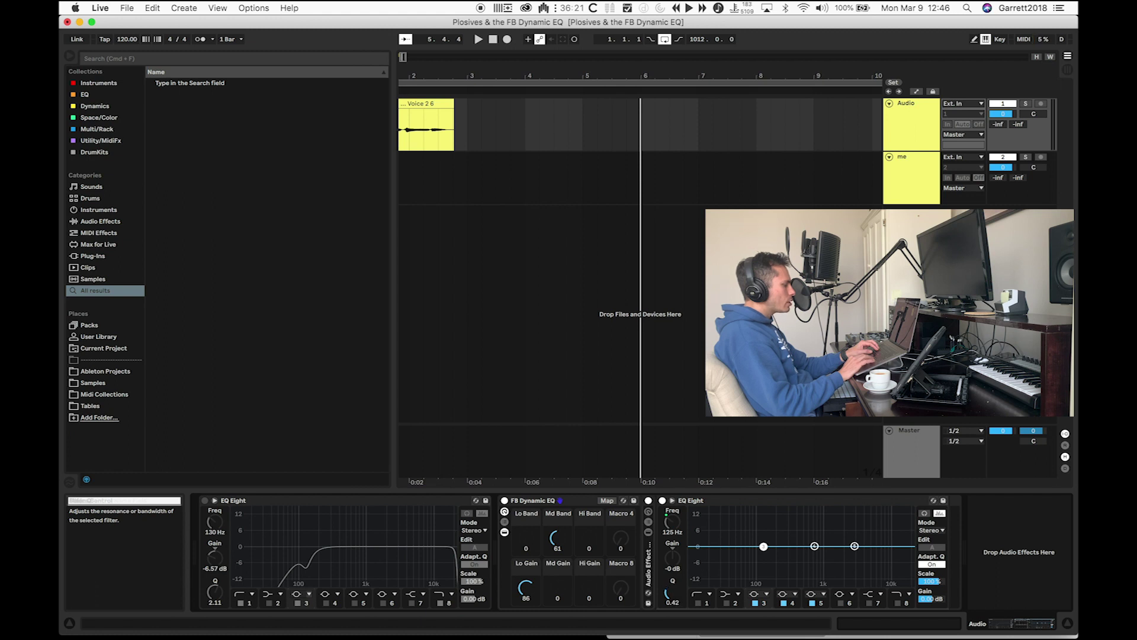
drag(672, 592, 675, 596)
key(space)
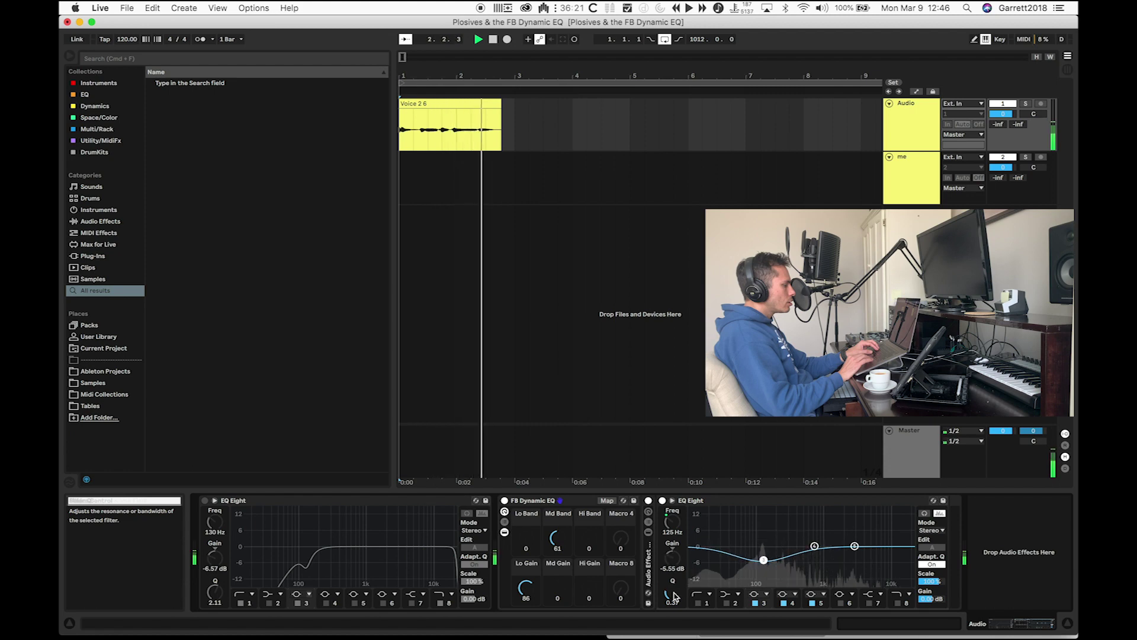
key(space)
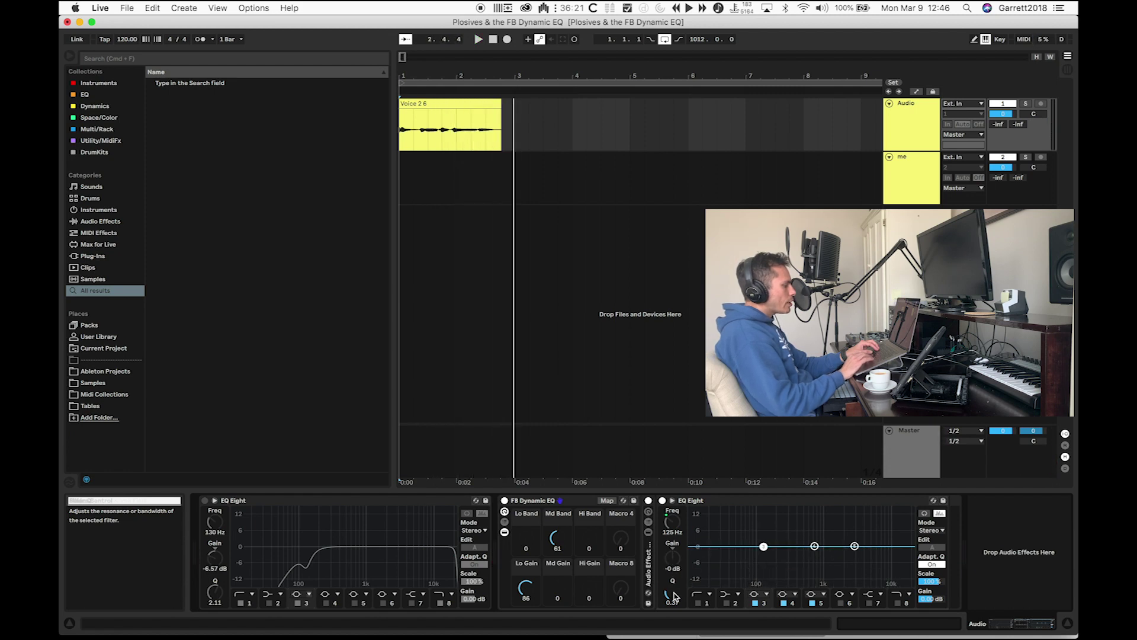
- Set the rack's Md Band to 1 and Md Gain to 99, and narrow the mid band's Q to 4.25 while auditioning
click(793, 604)
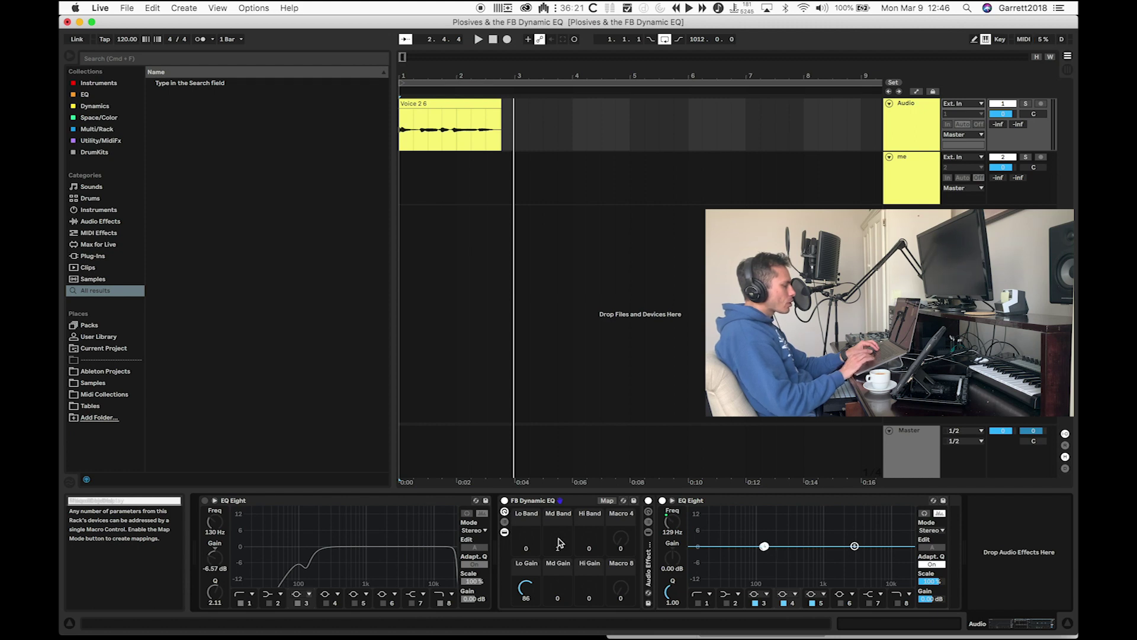
key(space)
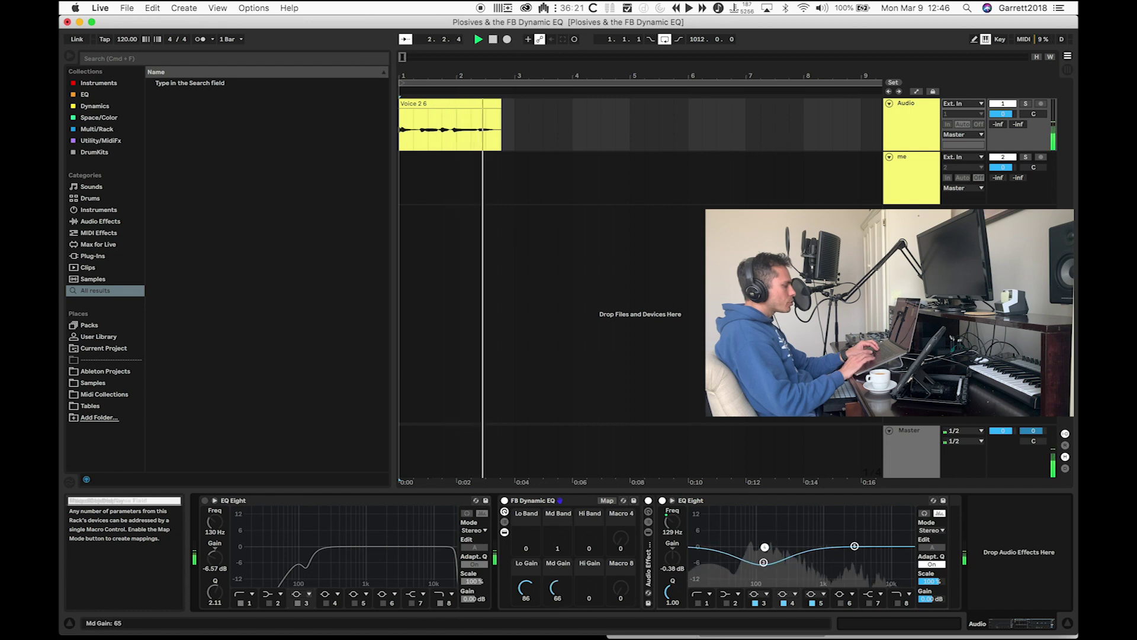
key(space)
key(space)
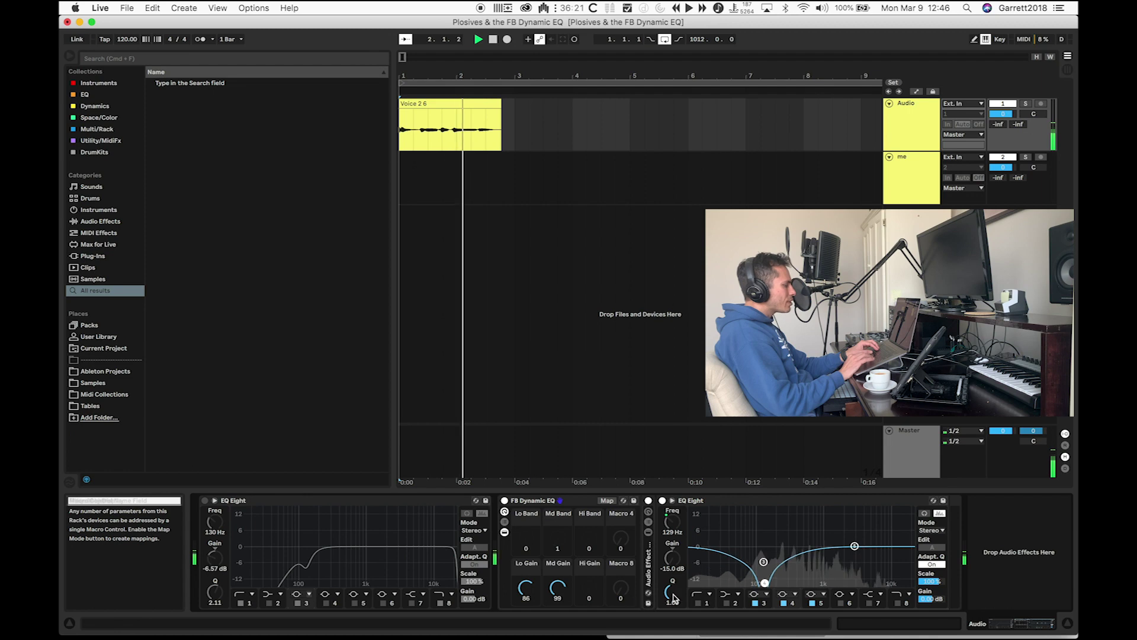
key(space)
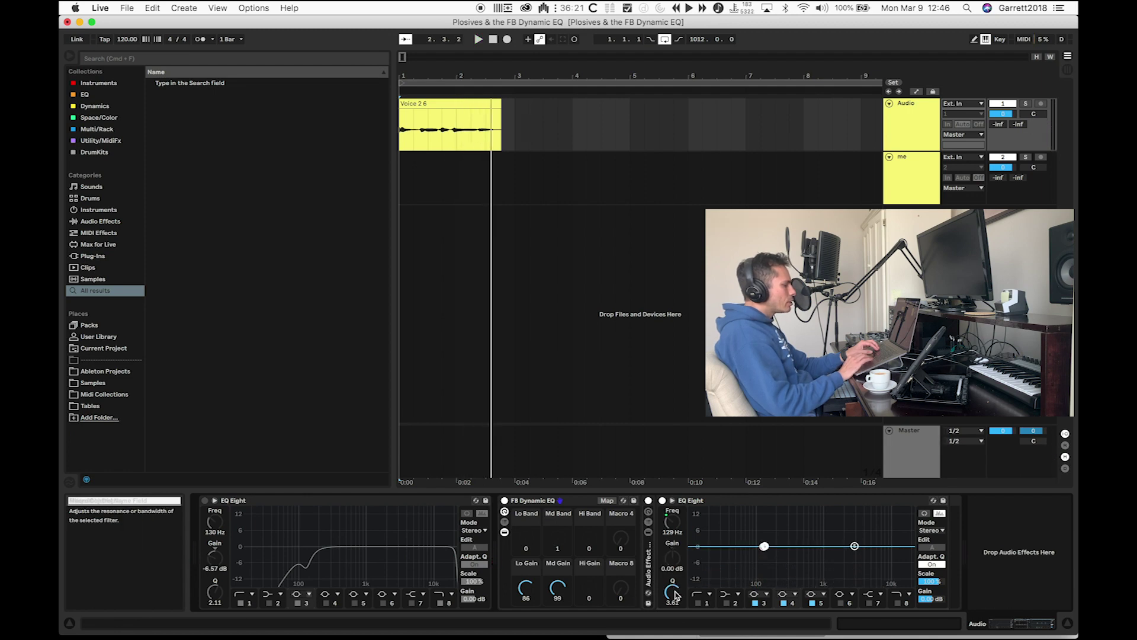
key(space)
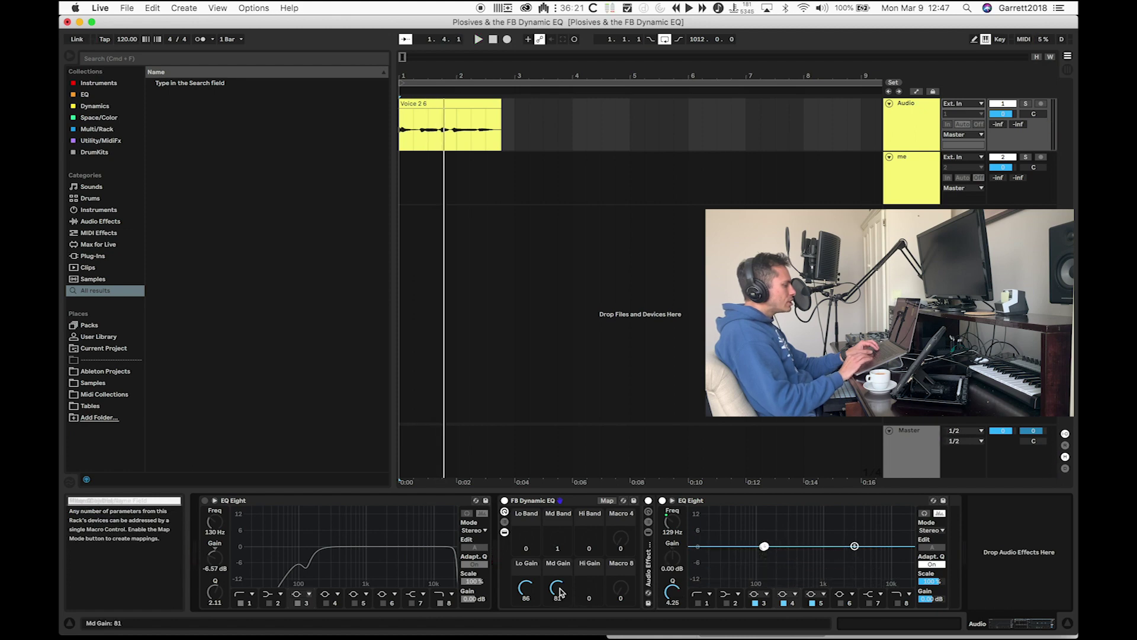
- Reduce the rack's Md Gain to 63 and Lo Gain to 82 while playing the voice clip, and stop playback
key(space)
drag(560, 593, 560, 598)
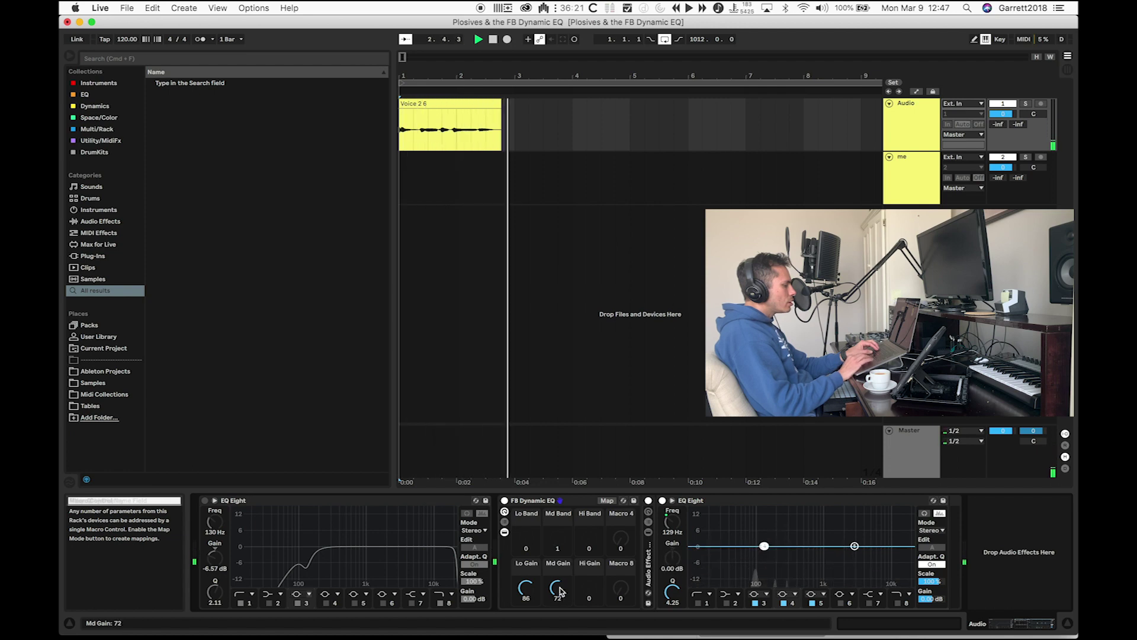
mouse_move(530, 590)
mouse_down()
mouse_move(565, 589)
mouse_move(531, 590)
mouse_up()
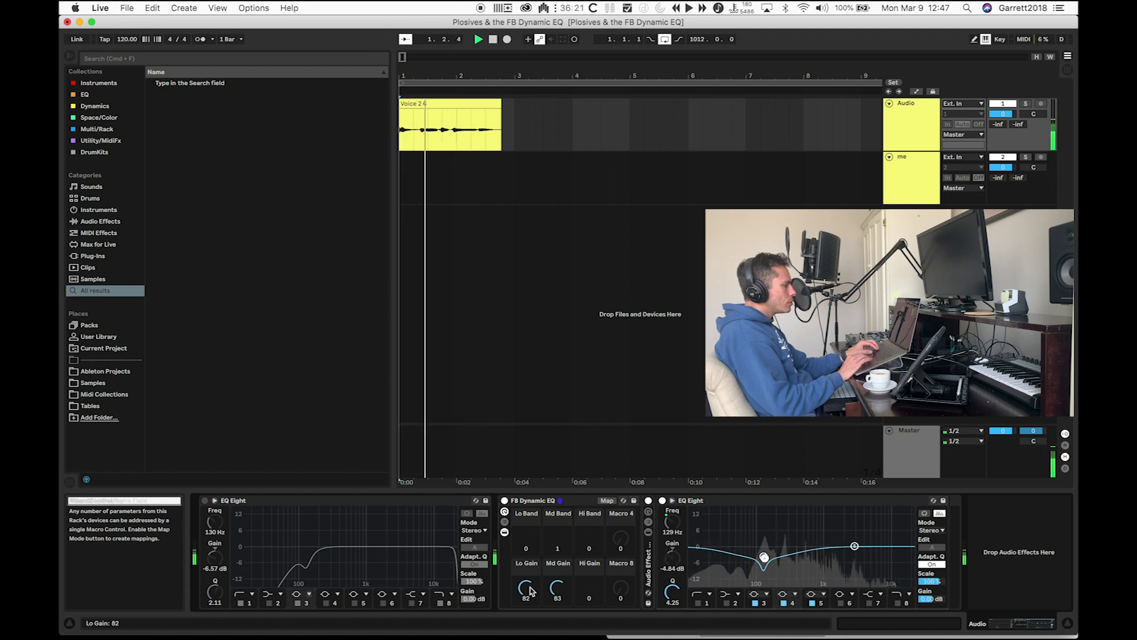
key(space)
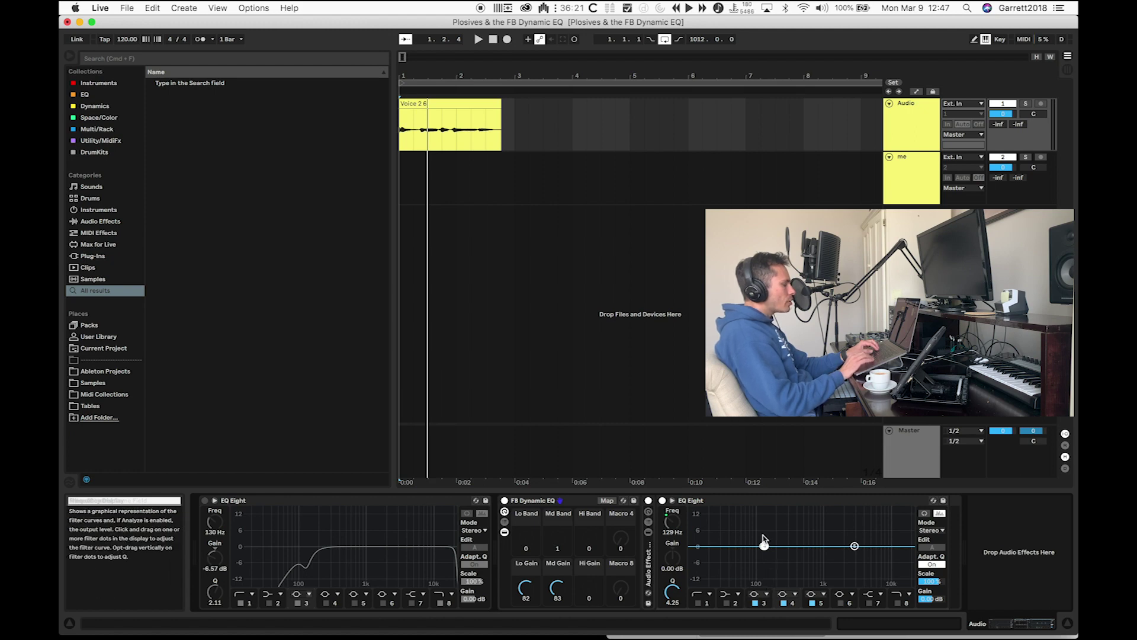
- Reactivate the first EQ Eight and turn off its band 3
click(205, 501)
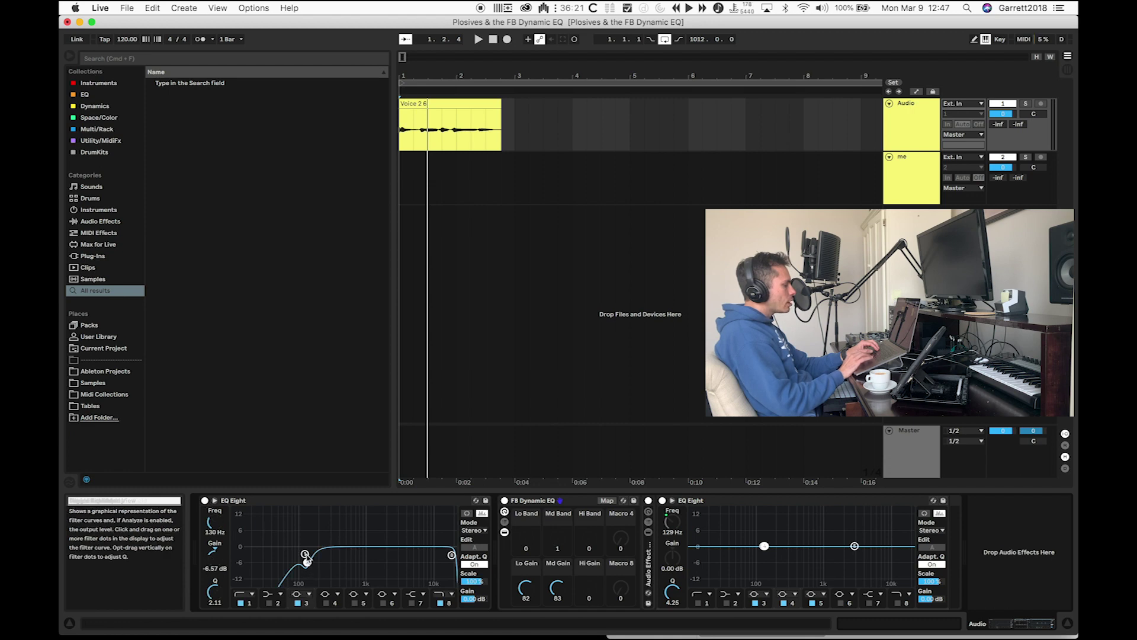
click(299, 603)
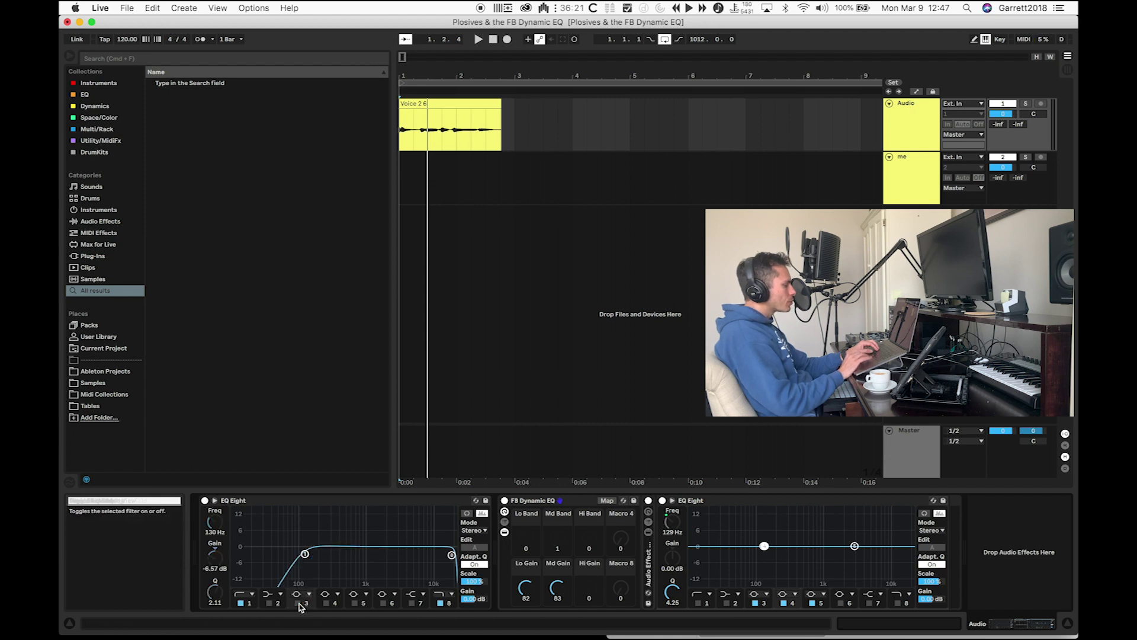
- Select the first EQ Eight's low-cut band 1 and audition the voice clip through it
click(248, 603)
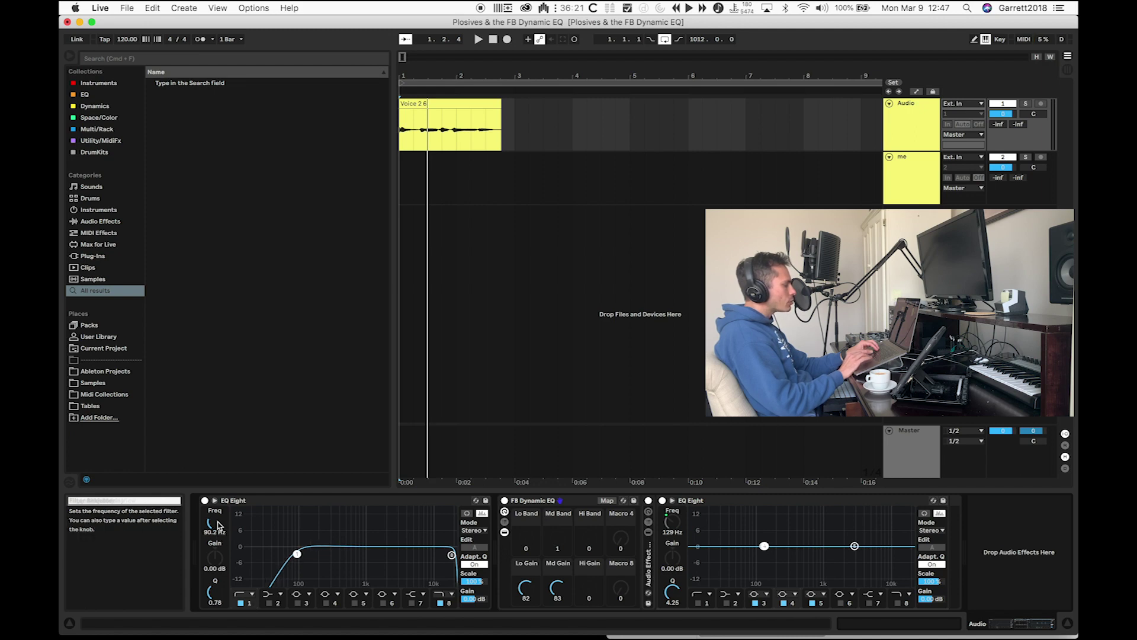
key(space)
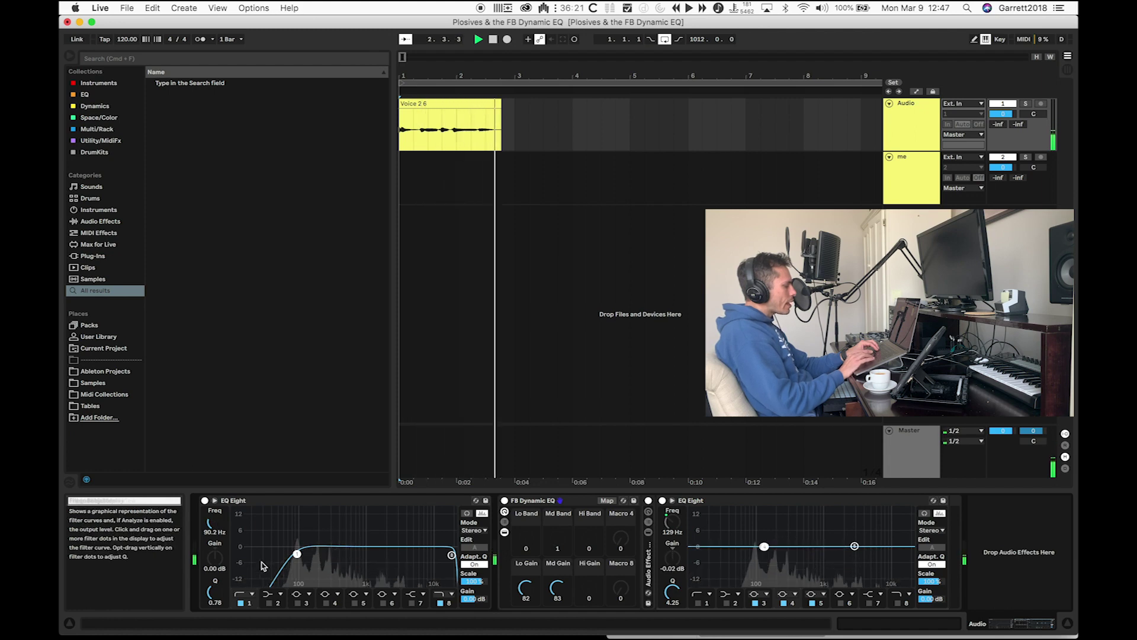
key(space)
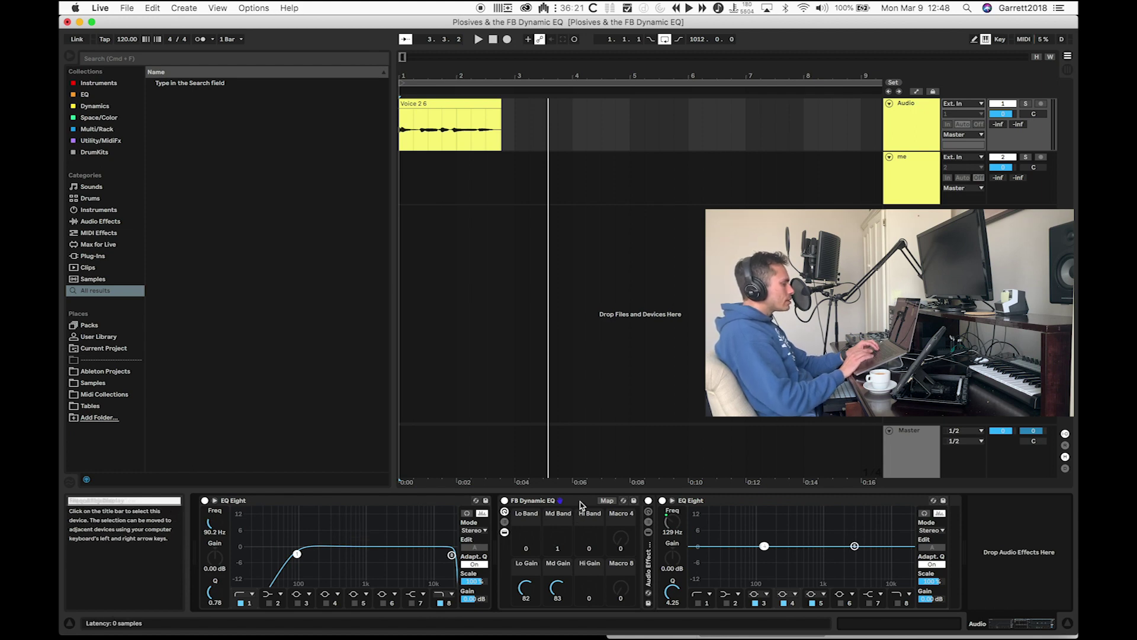
- Delete the first EQ Eight and expand the Audio Effect Rack nested inside FB Dynamic EQ
click(495, 501)
key(Delete)
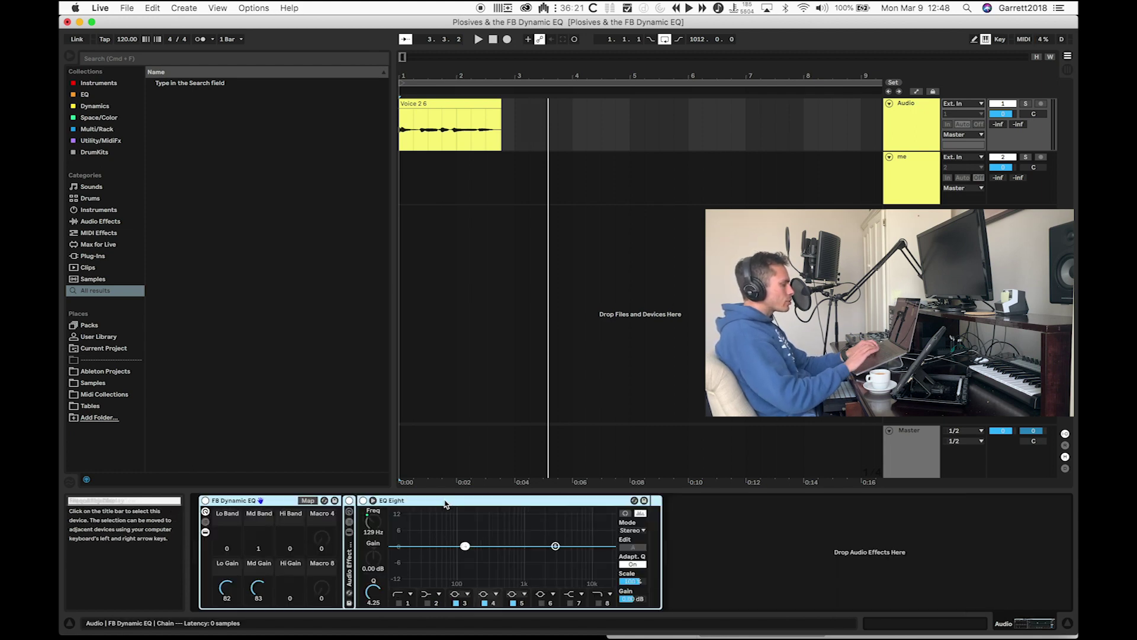
double_click(349, 566)
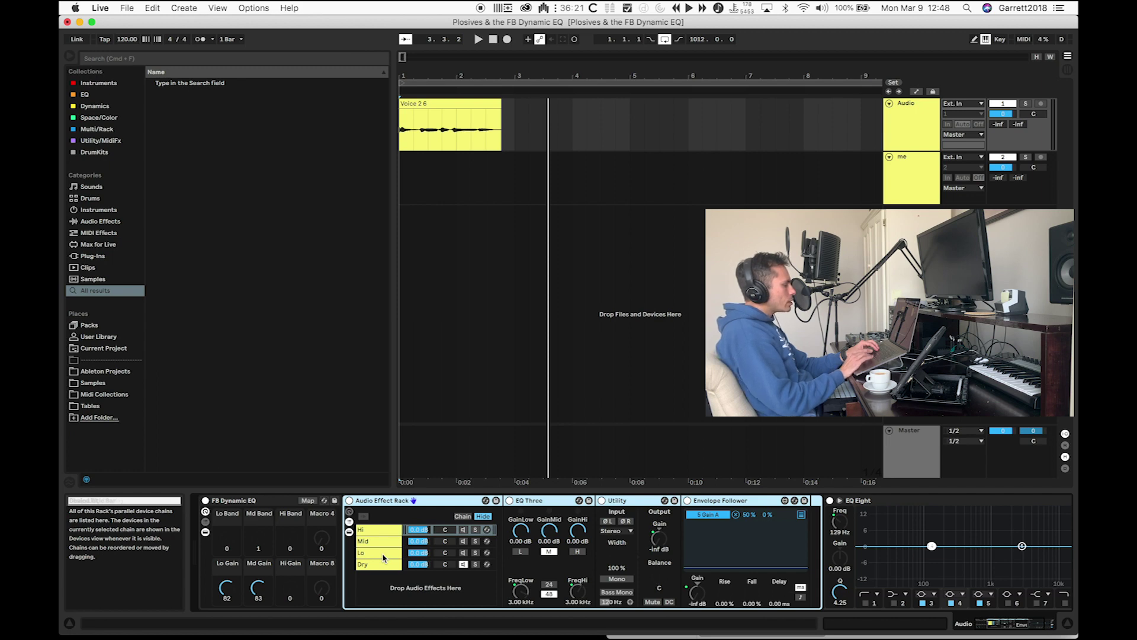
- Compare the EQ Three frequency settings across the nested rack's Hi, Mid and Lo chains
click(383, 532)
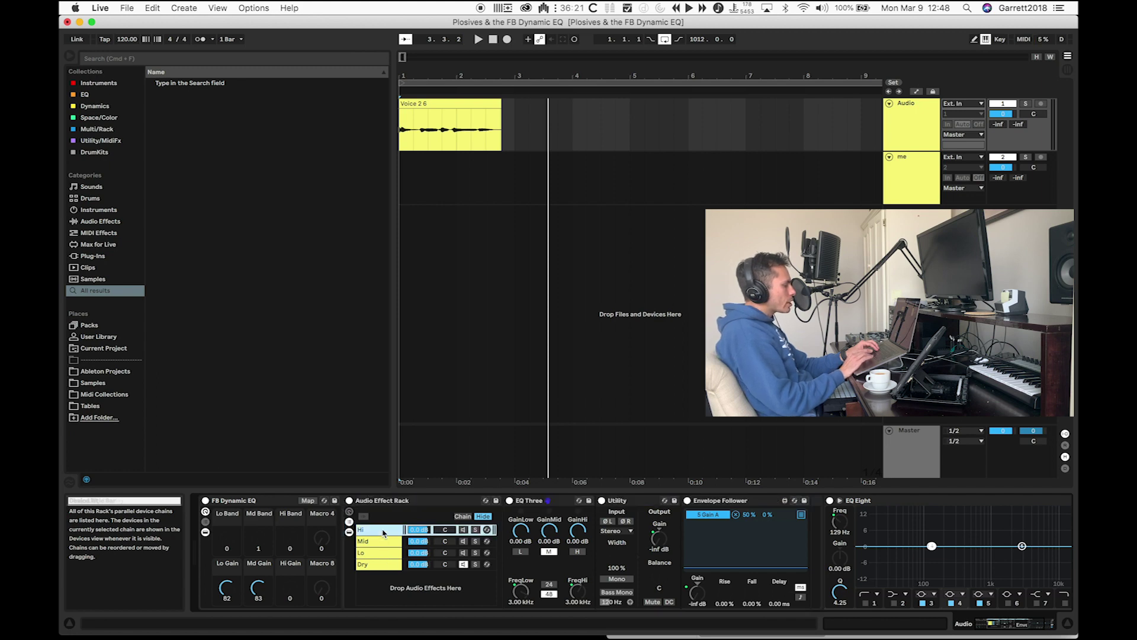
click(544, 504)
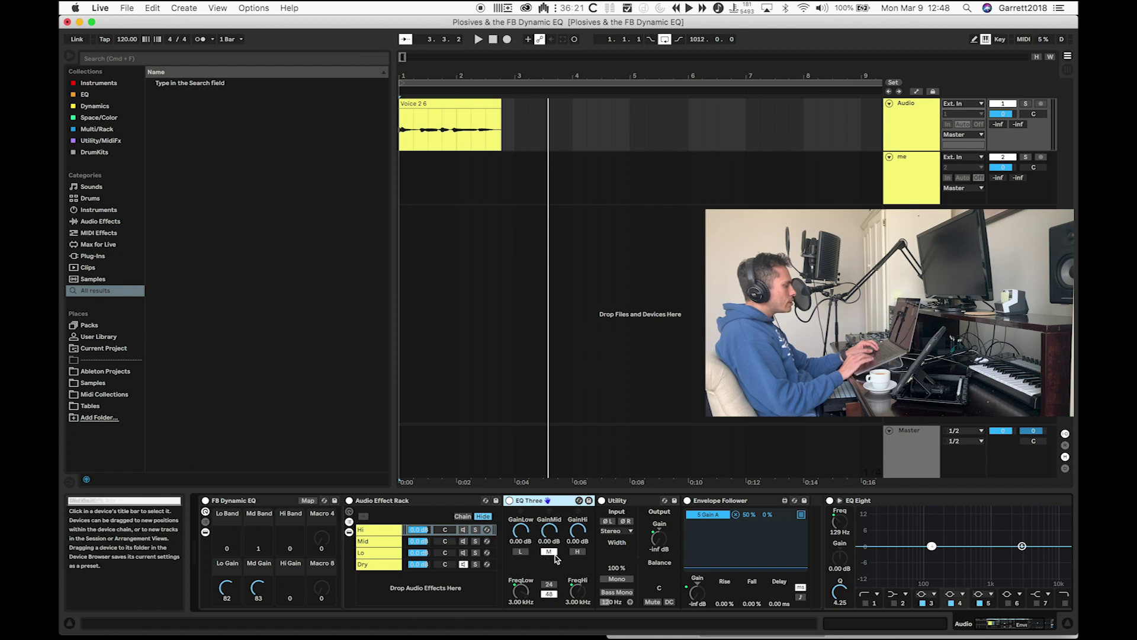
click(379, 531)
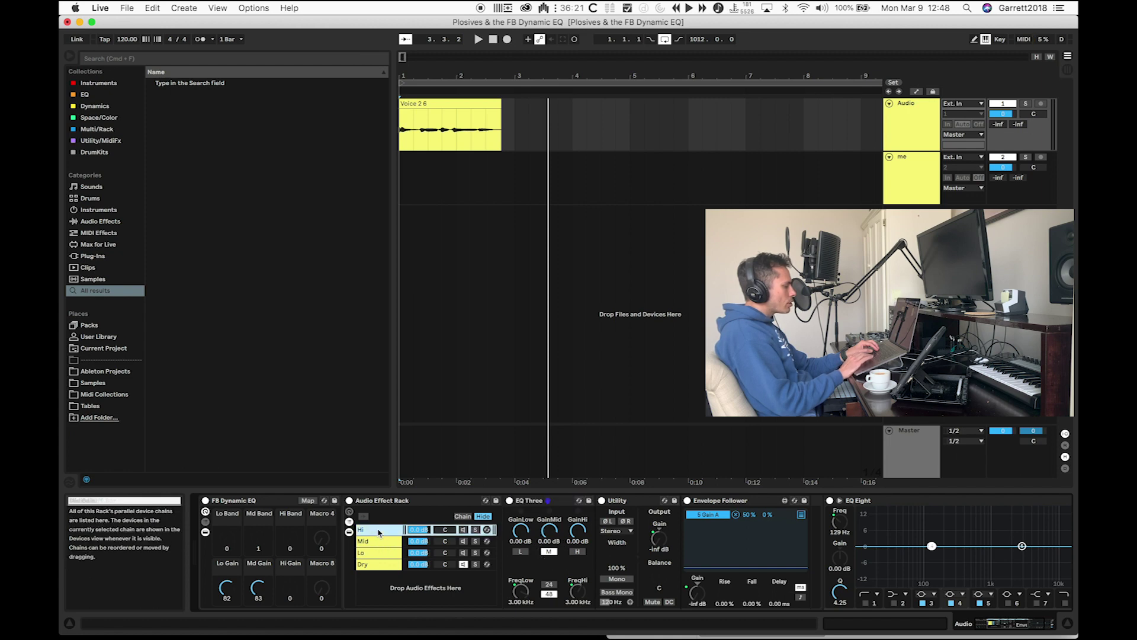
click(379, 543)
click(379, 556)
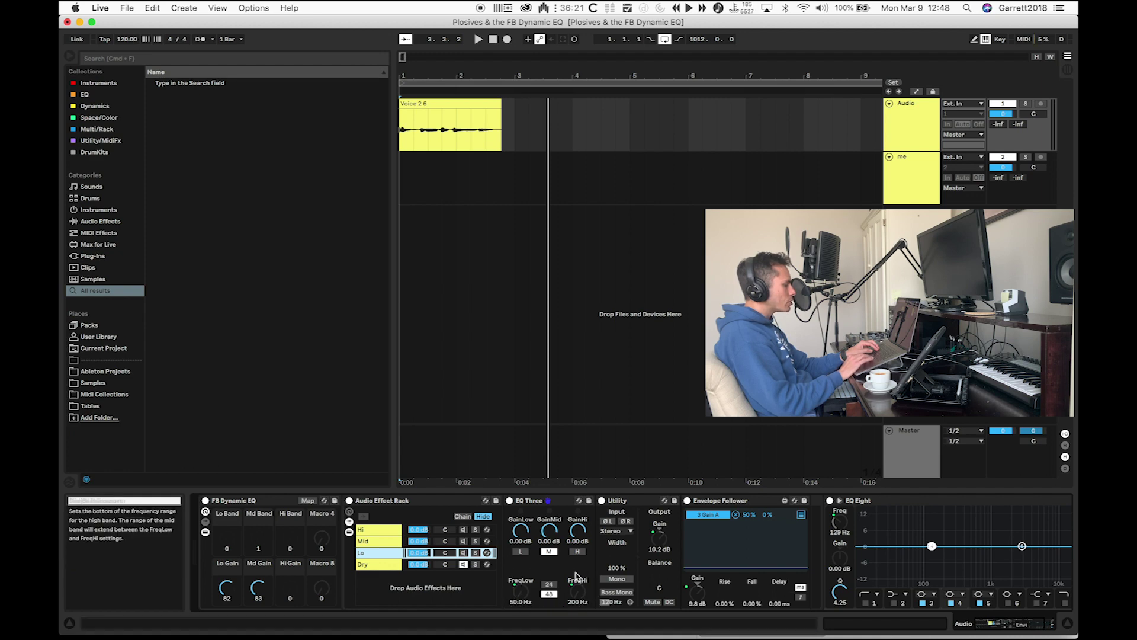
click(385, 541)
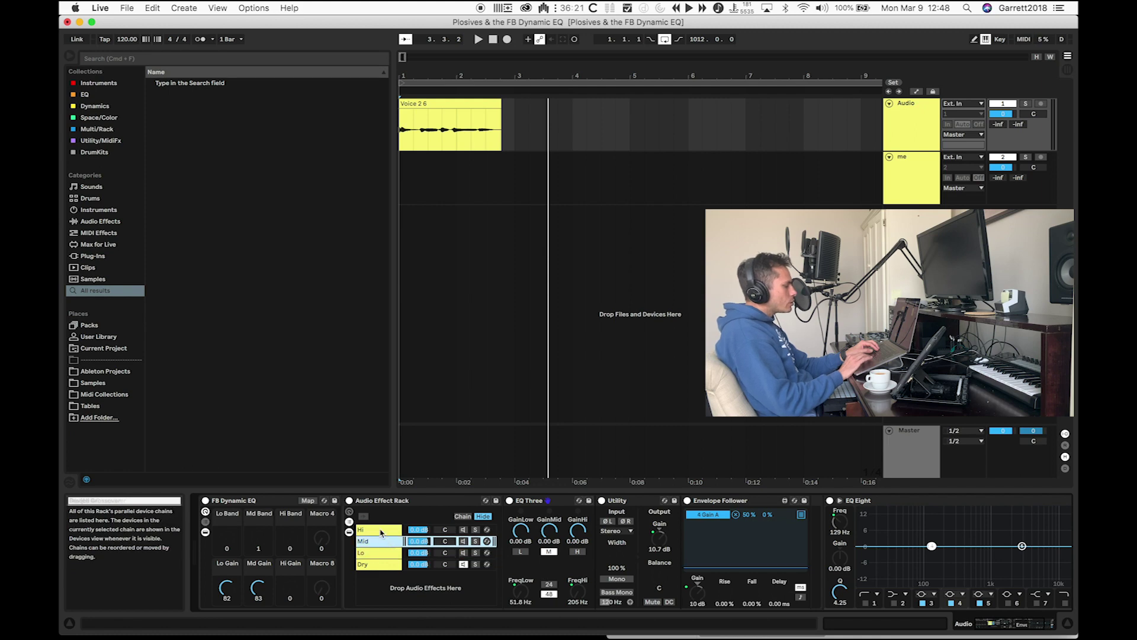
click(381, 530)
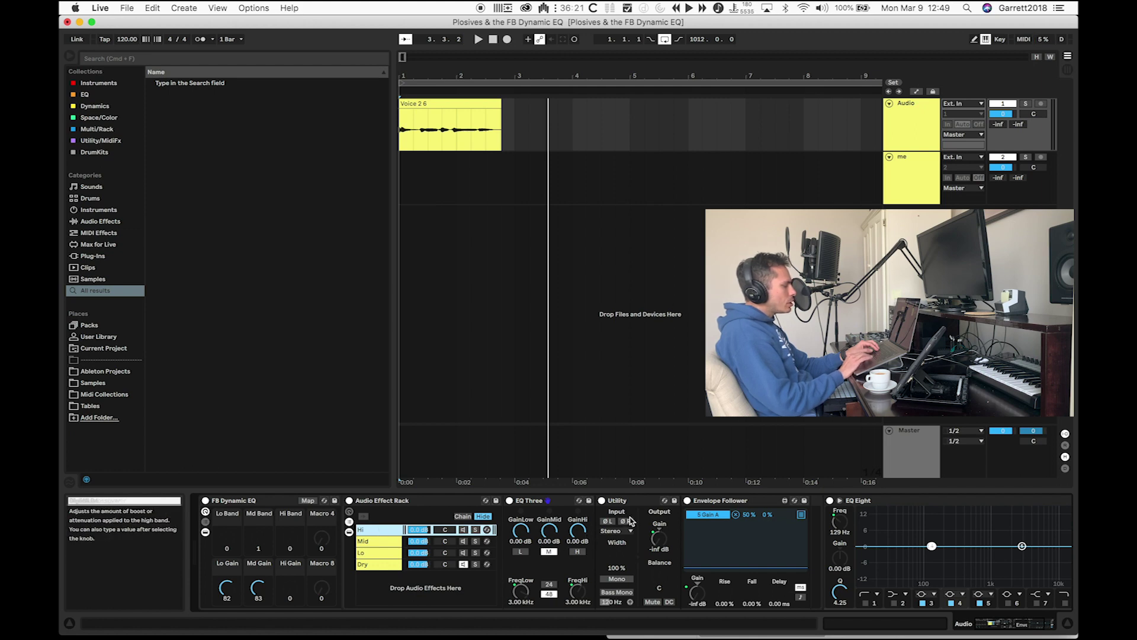
- Examine the Envelope Follower on the Hi and Lo chains and the Utility's gain on the Lo chain
click(728, 501)
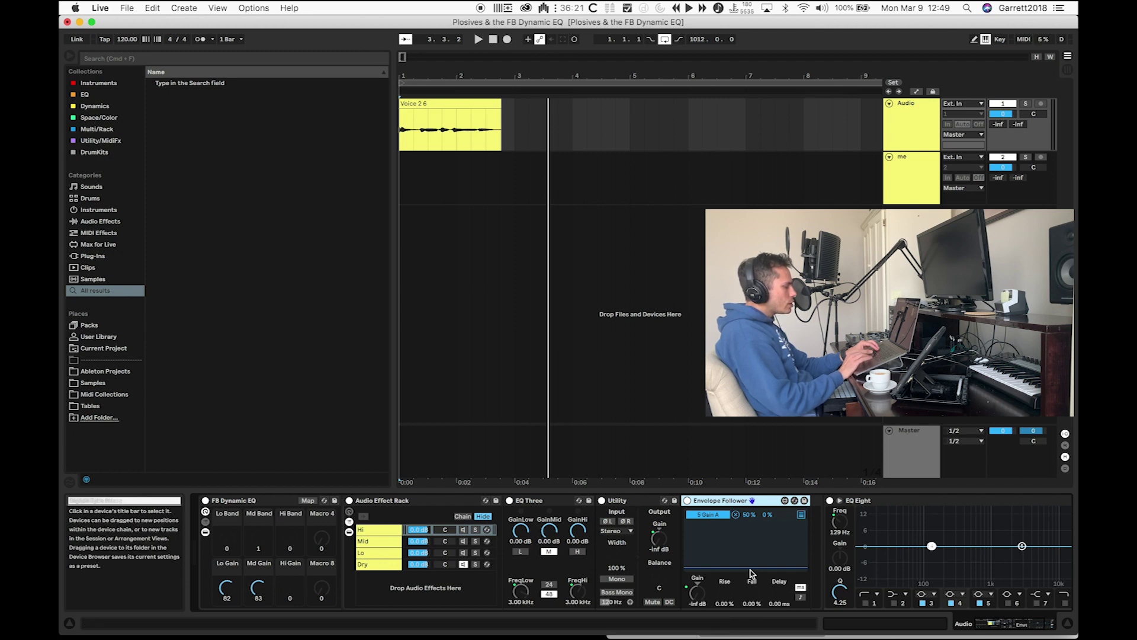
click(380, 551)
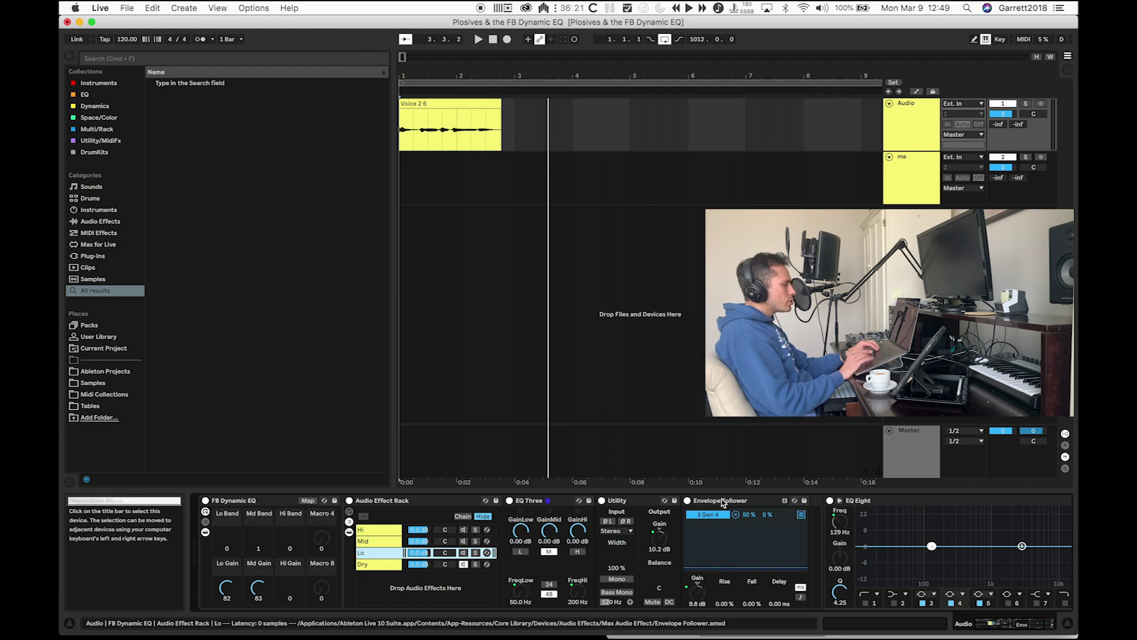
key(space)
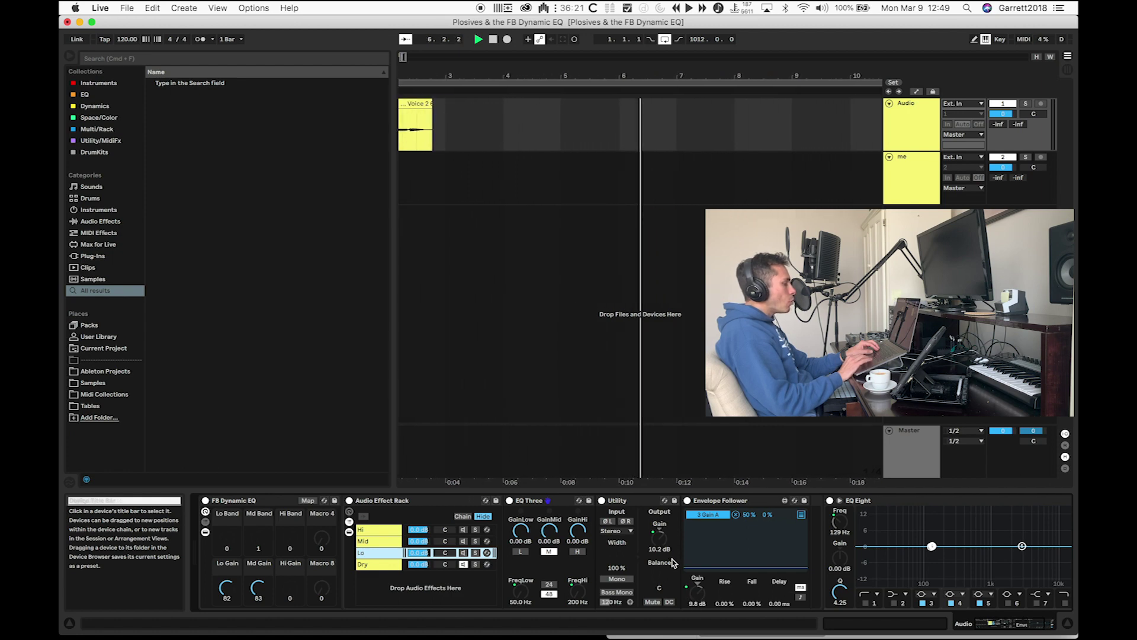
click(658, 540)
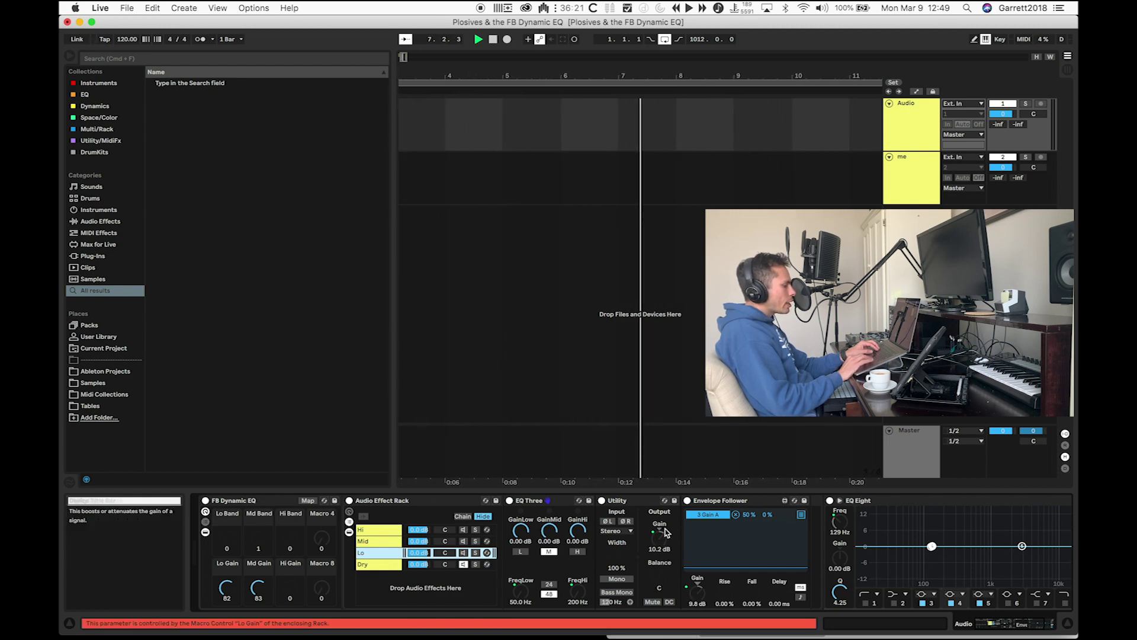
click(641, 500)
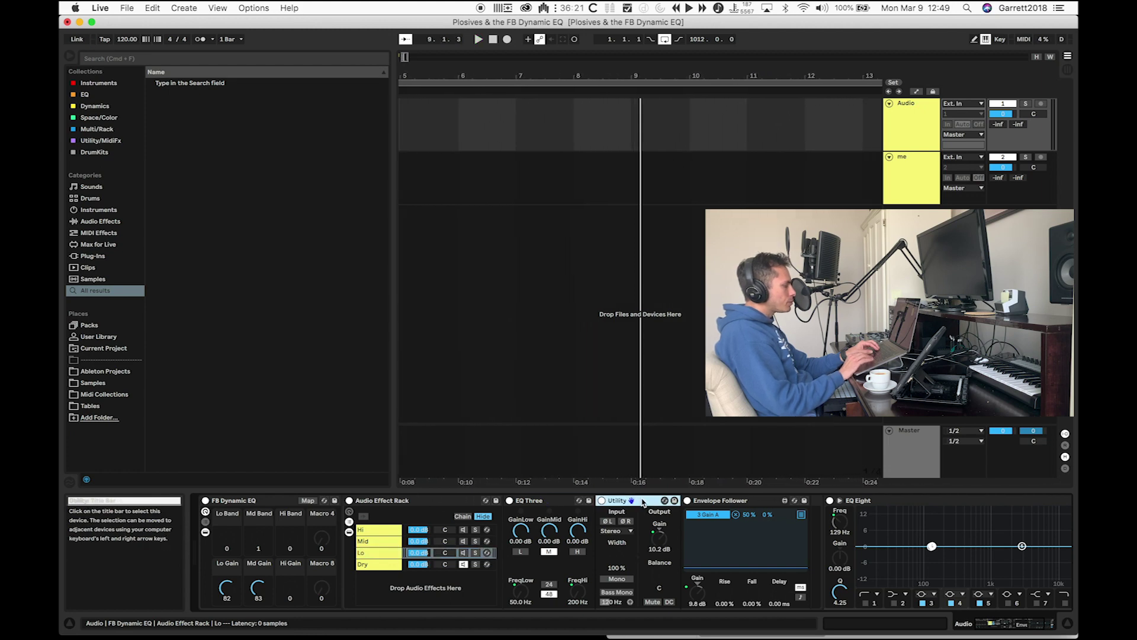
- Audition the voice clip while raising Lo Gain to 95 and lowering it to 36, and finish with Lo Gain at 79
key(space)
key(space)
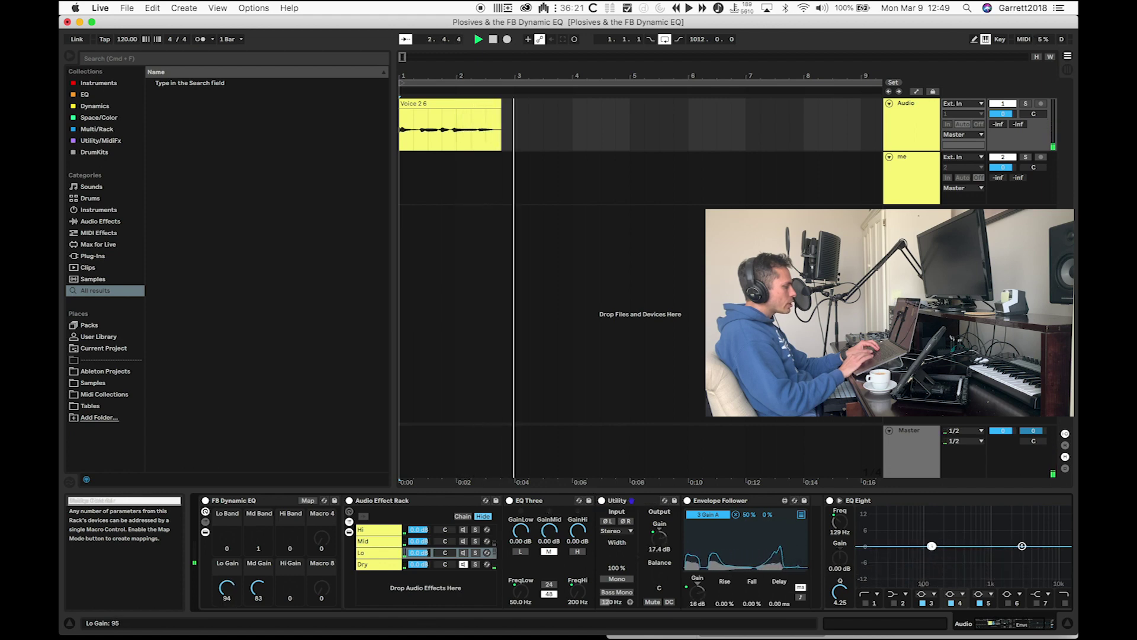
key(space)
key(space)
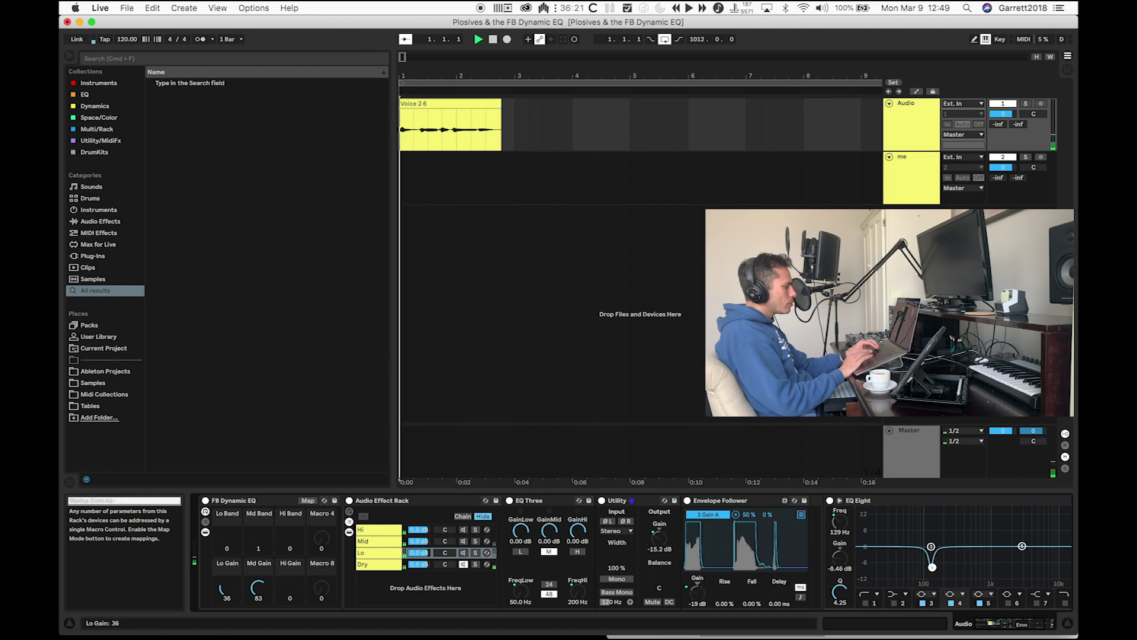
key(space)
key(space)
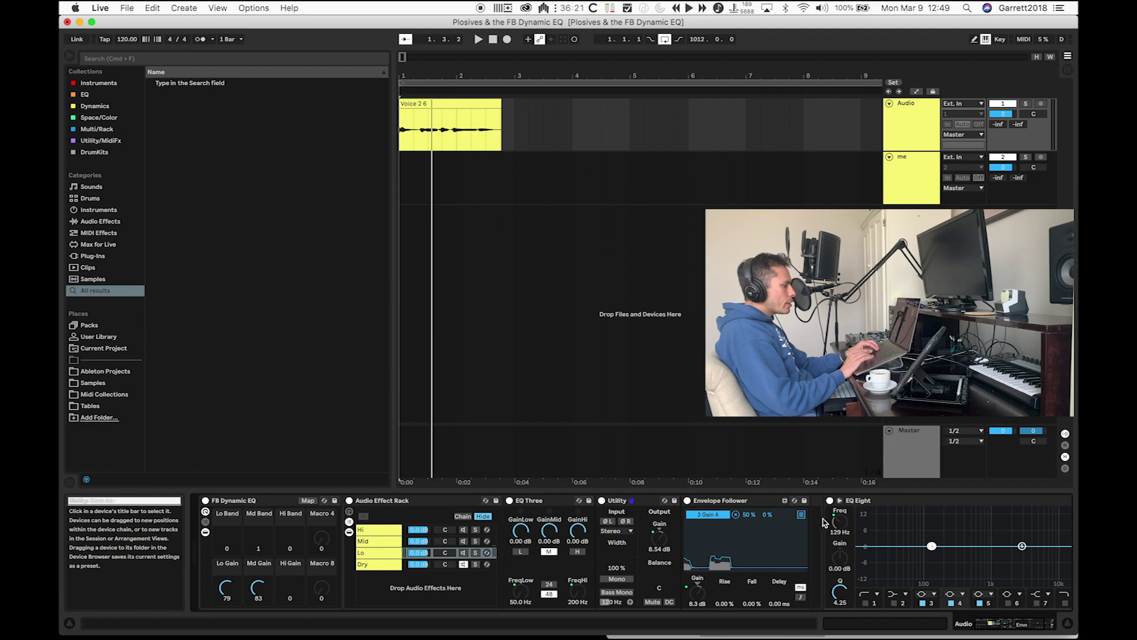
- Examine the nested rack's Dry chain and select the EQ Eight that follows the rack
click(395, 566)
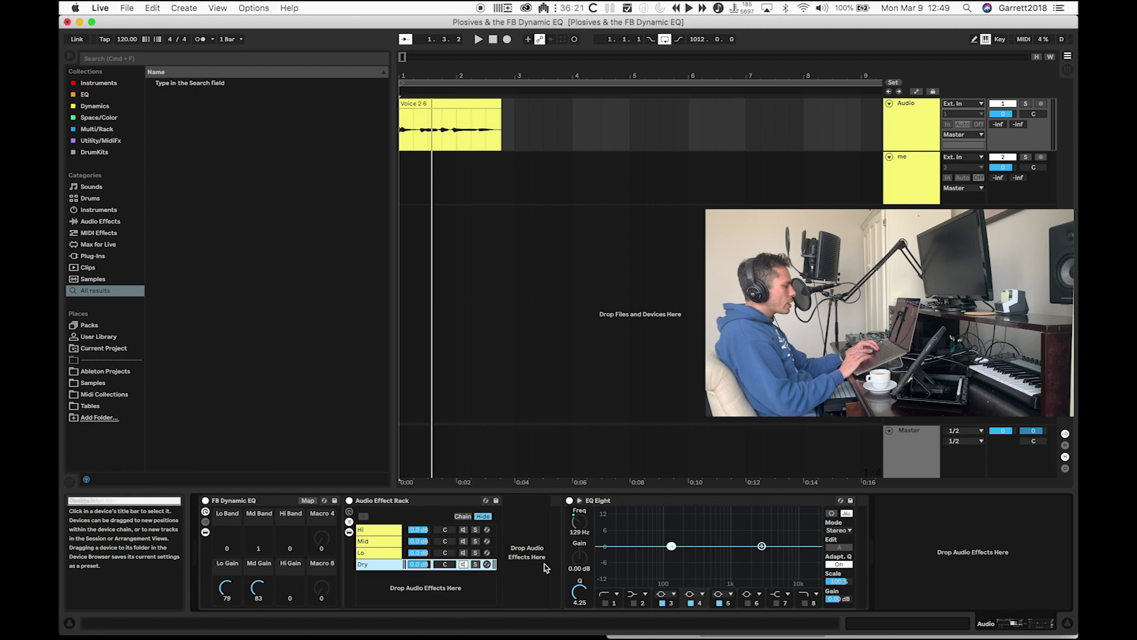
click(640, 502)
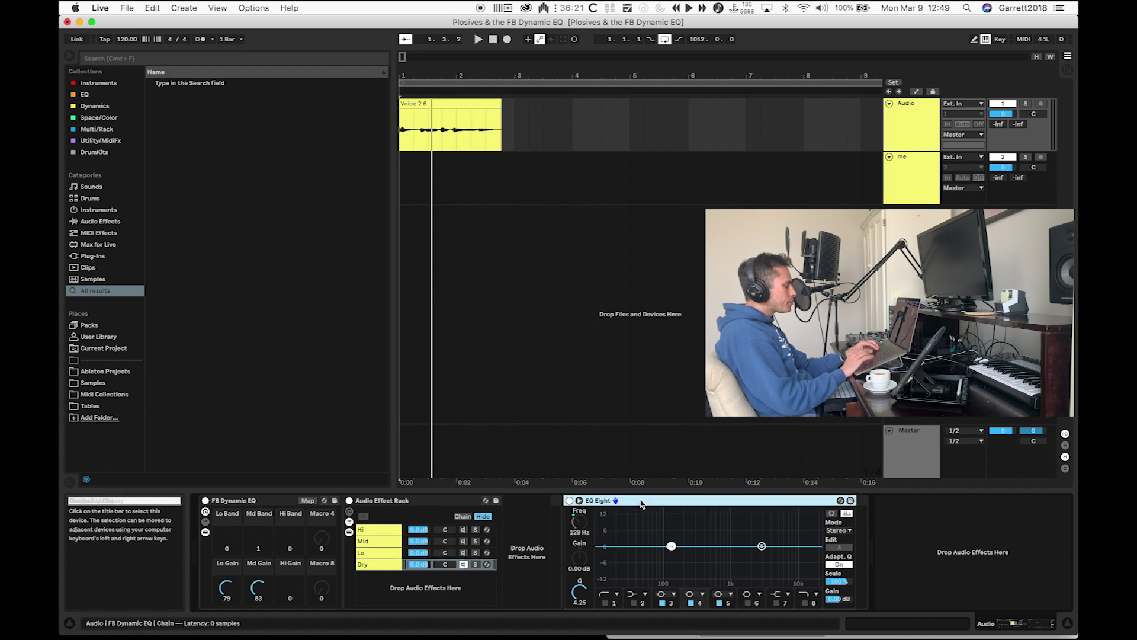